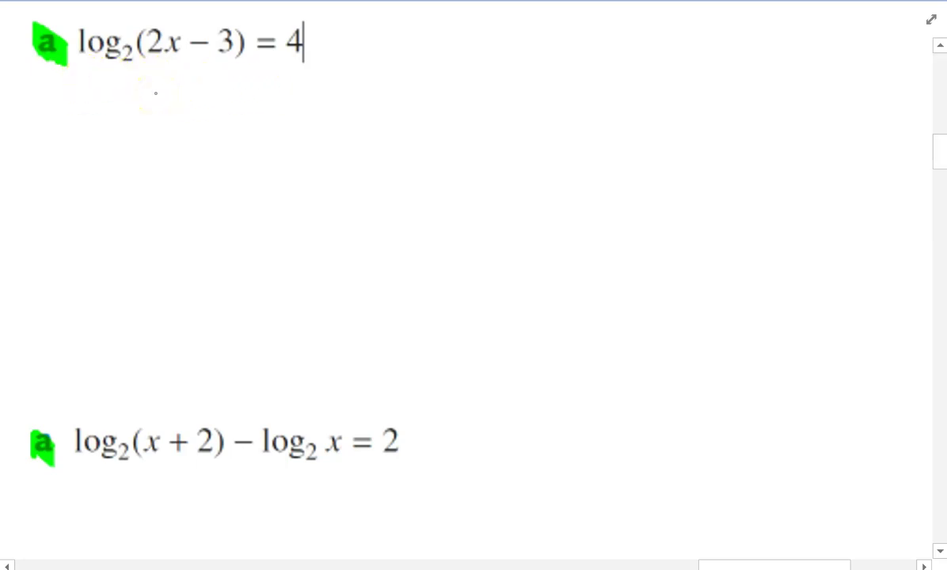
Step: Ink 2⁴ = 2x−3 and 16 = 2x−3 in red beneath log₂(2x − 3) = 4
{"action": "left_click_drag", "start_coordinate": [163, 102], "coordinate": [176, 123]}
{"action": "mouse_move", "coordinate": [181, 76]}
{"action": "left_mouse_down"}
{"action": "mouse_move", "coordinate": [212, 111]}
{"action": "mouse_move", "coordinate": [246, 112]}
{"action": "left_mouse_up"}
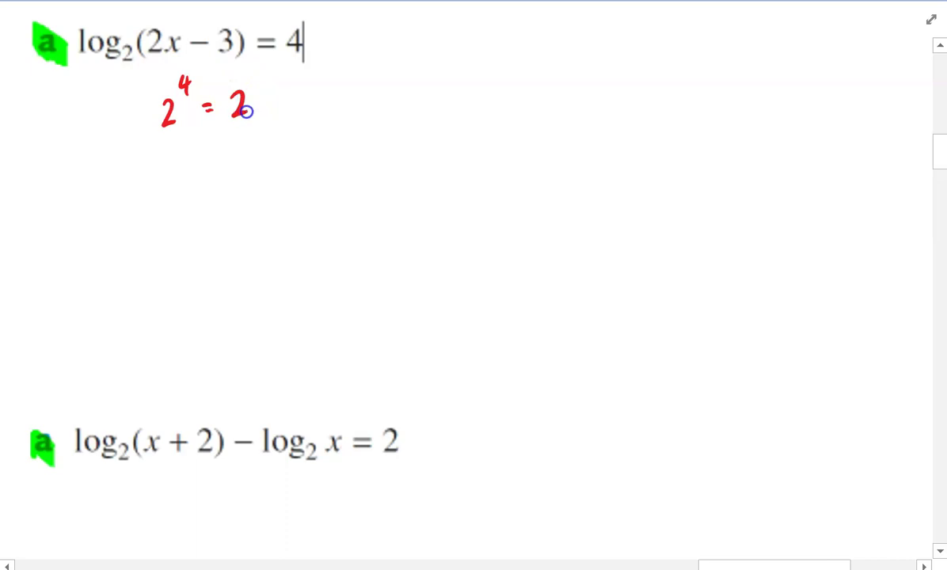
{"action": "left_click_drag", "start_coordinate": [211, 150], "coordinate": [218, 150]}
{"action": "left_click_drag", "start_coordinate": [210, 154], "coordinate": [218, 155]}
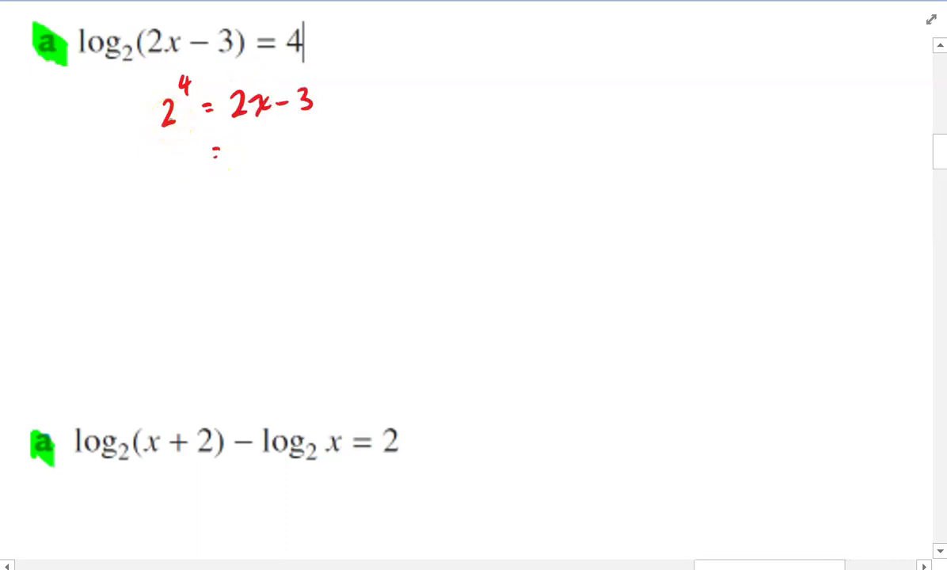
{"action": "left_click_drag", "start_coordinate": [150, 145], "coordinate": [147, 167]}
{"action": "left_click_drag", "start_coordinate": [168, 142], "coordinate": [159, 158]}
{"action": "left_click_drag", "start_coordinate": [234, 145], "coordinate": [247, 160]}
{"action": "left_click_drag", "start_coordinate": [252, 151], "coordinate": [263, 153]}
Step: Continue the red working with 19 = 2x and the answer 19/2 = x
{"action": "left_click_drag", "start_coordinate": [211, 185], "coordinate": [219, 185]}
{"action": "left_click_drag", "start_coordinate": [211, 190], "coordinate": [219, 190]}
{"action": "mouse_move", "coordinate": [149, 179]}
{"action": "left_mouse_down"}
{"action": "mouse_move", "coordinate": [147, 200]}
{"action": "mouse_move", "coordinate": [163, 190]}
{"action": "mouse_move", "coordinate": [159, 199]}
{"action": "left_mouse_up"}
{"action": "left_click_drag", "start_coordinate": [242, 180], "coordinate": [253, 194]}
{"action": "left_click_drag", "start_coordinate": [256, 183], "coordinate": [252, 185]}
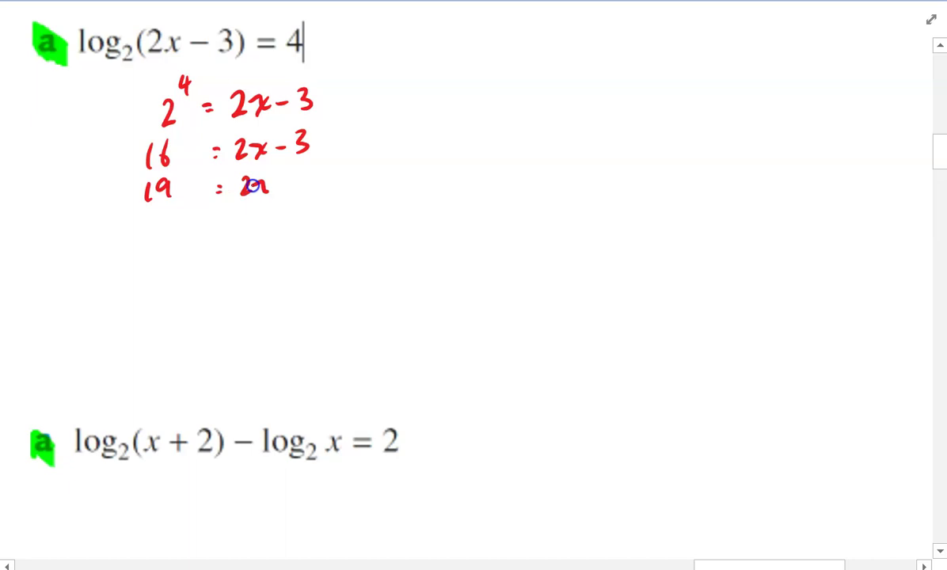
{"action": "left_click_drag", "start_coordinate": [237, 221], "coordinate": [254, 215]}
{"action": "mouse_move", "coordinate": [169, 221]}
{"action": "left_mouse_down"}
{"action": "mouse_move", "coordinate": [167, 234]}
{"action": "mouse_move", "coordinate": [188, 228]}
{"action": "mouse_move", "coordinate": [195, 250]}
{"action": "left_mouse_up"}
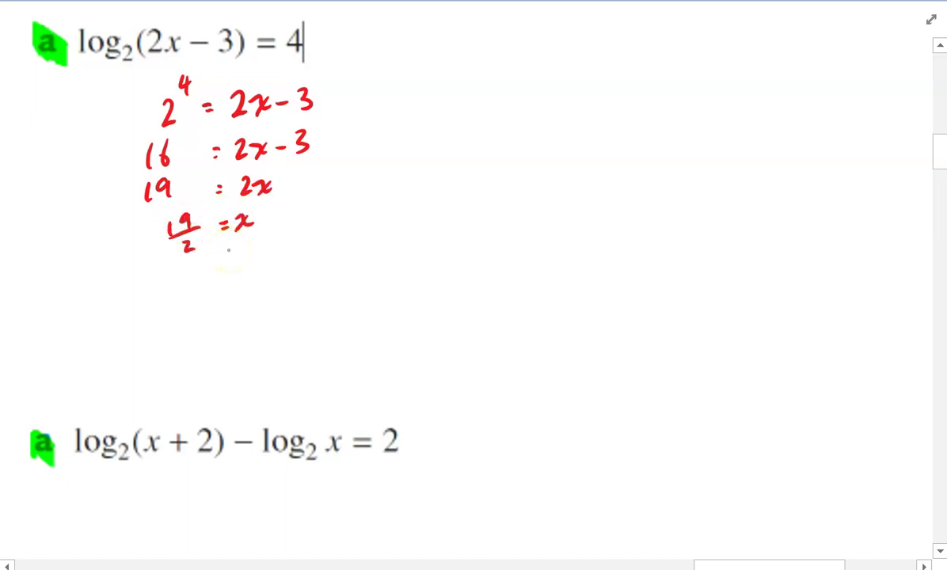
Step: Move the second equation, log₂(x + 2) − log₂x = 2, up beneath the first solution
{"action": "left_click", "coordinate": [170, 435]}
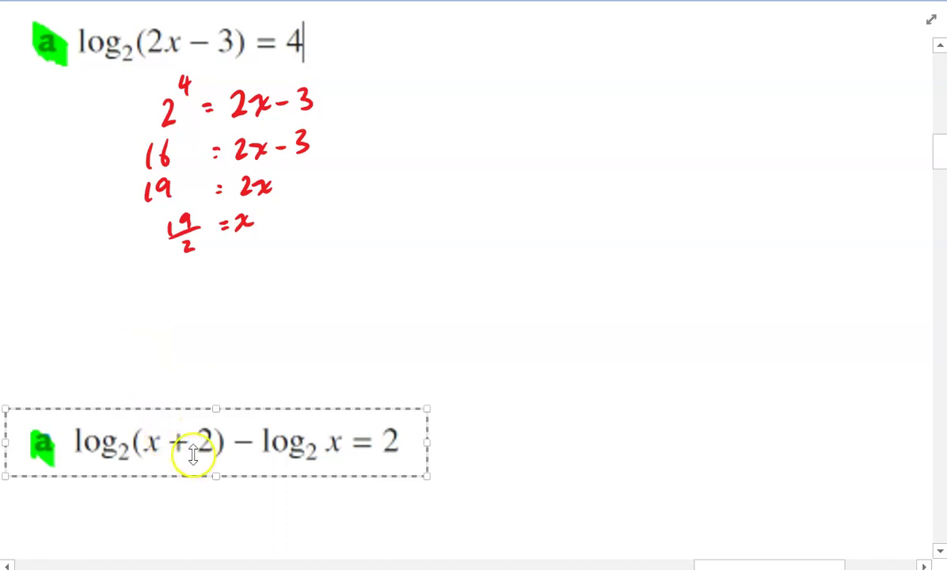
{"action": "left_click_drag", "start_coordinate": [164, 410], "coordinate": [176, 248]}
{"action": "left_click", "coordinate": [529, 213]}
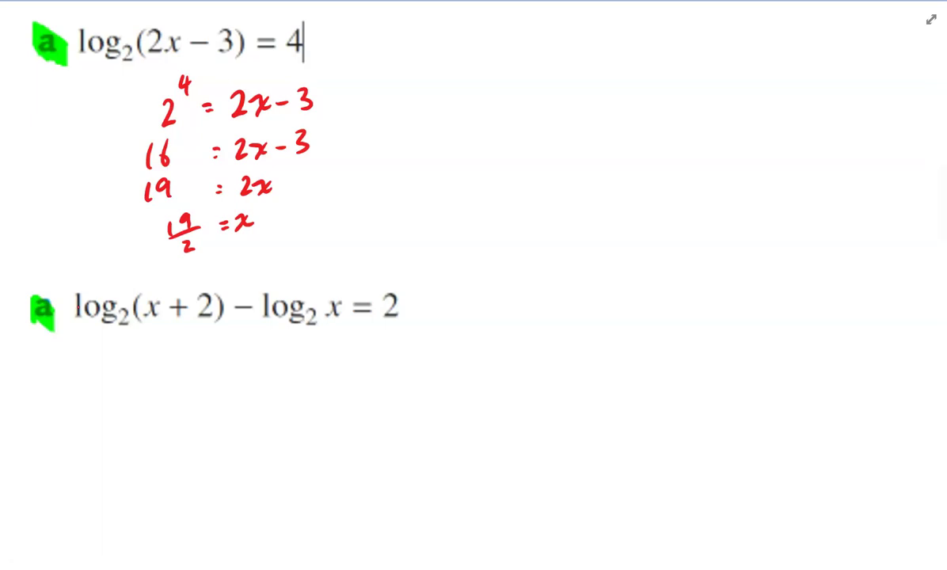
Step: Underline log₂(x+2) and log₂x in red and begin writing log₂ in blue below
{"action": "left_click_drag", "start_coordinate": [82, 332], "coordinate": [204, 321]}
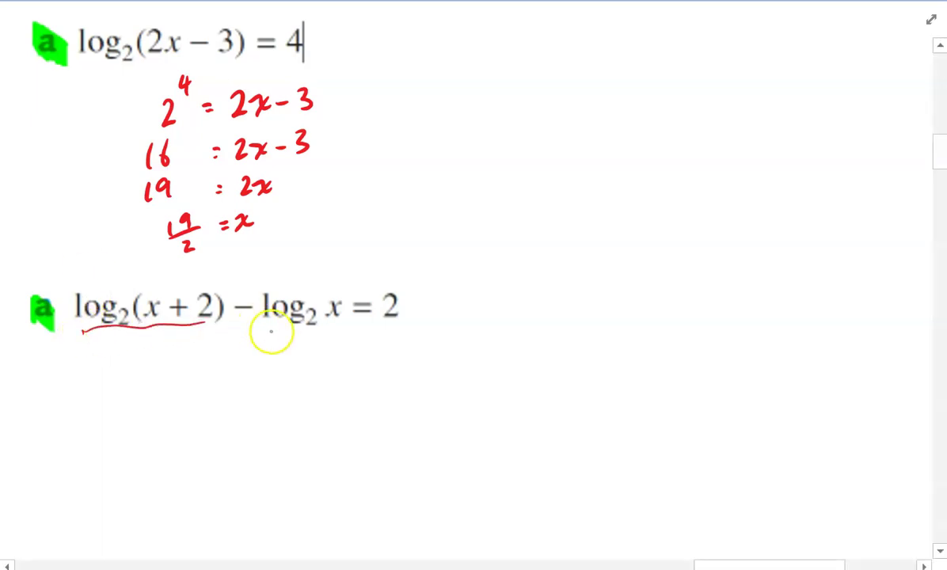
{"action": "left_click_drag", "start_coordinate": [262, 326], "coordinate": [366, 319]}
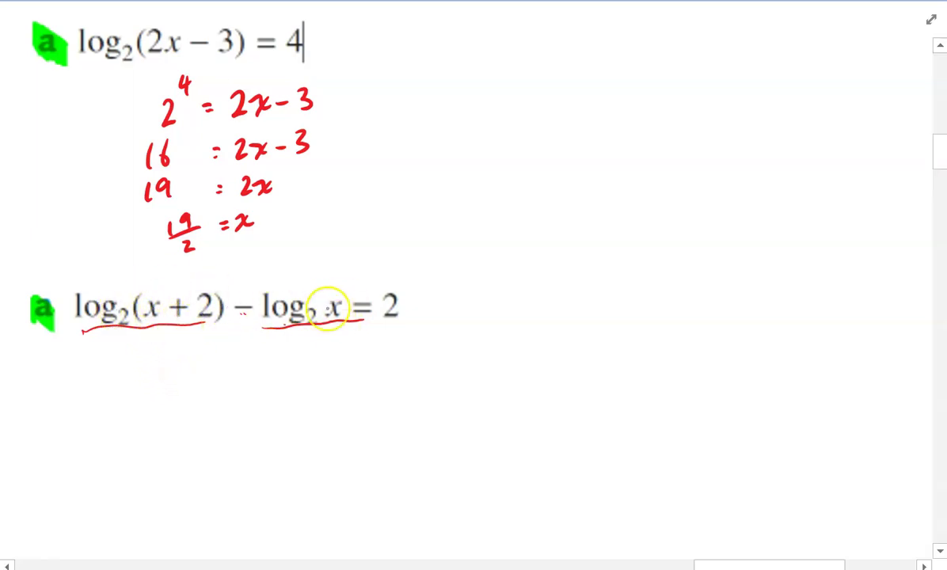
{"action": "left_click_drag", "start_coordinate": [198, 352], "coordinate": [195, 371]}
{"action": "mouse_move", "coordinate": [223, 354]}
{"action": "left_mouse_down"}
{"action": "mouse_move", "coordinate": [228, 388]}
{"action": "mouse_move", "coordinate": [254, 386]}
{"action": "mouse_move", "coordinate": [266, 355]}
{"action": "left_mouse_up"}
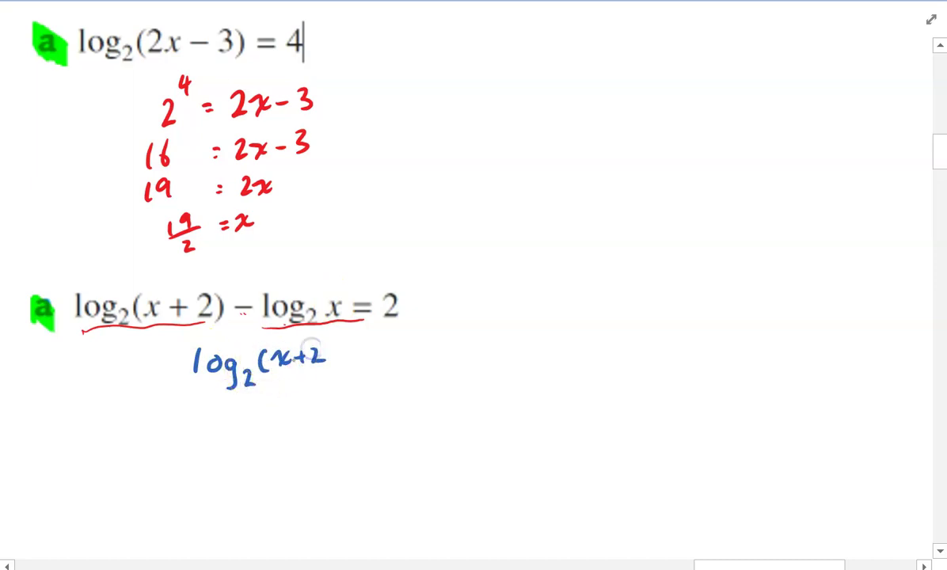
Step: Complete the combined log line log₂((x+2)/x) = 2 in blue
{"action": "mouse_move", "coordinate": [273, 369]}
{"action": "left_mouse_down"}
{"action": "mouse_move", "coordinate": [326, 366]}
{"action": "mouse_move", "coordinate": [308, 391]}
{"action": "left_mouse_up"}
{"action": "left_click_drag", "start_coordinate": [335, 349], "coordinate": [327, 386]}
{"action": "left_click_drag", "start_coordinate": [267, 351], "coordinate": [269, 387]}
{"action": "left_click_drag", "start_coordinate": [360, 357], "coordinate": [372, 357]}
{"action": "left_click_drag", "start_coordinate": [360, 364], "coordinate": [405, 365]}
Step: Write the exponential form 2² = (x+2)/x on the next line
{"action": "left_click_drag", "start_coordinate": [366, 422], "coordinate": [374, 428]}
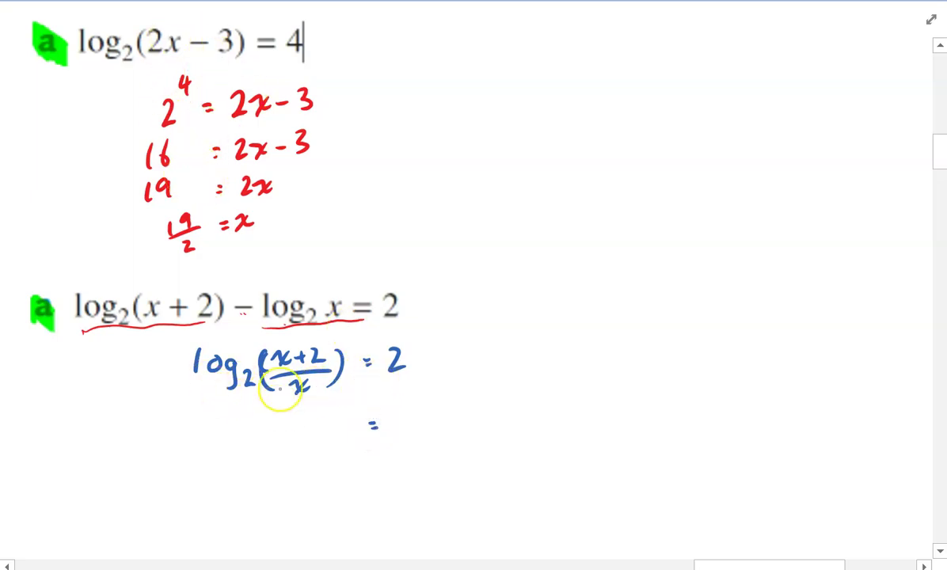
{"action": "mouse_move", "coordinate": [309, 431]}
{"action": "left_mouse_down"}
{"action": "mouse_move", "coordinate": [310, 448]}
{"action": "mouse_move", "coordinate": [332, 447]}
{"action": "left_mouse_up"}
{"action": "left_click_drag", "start_coordinate": [329, 412], "coordinate": [330, 417]}
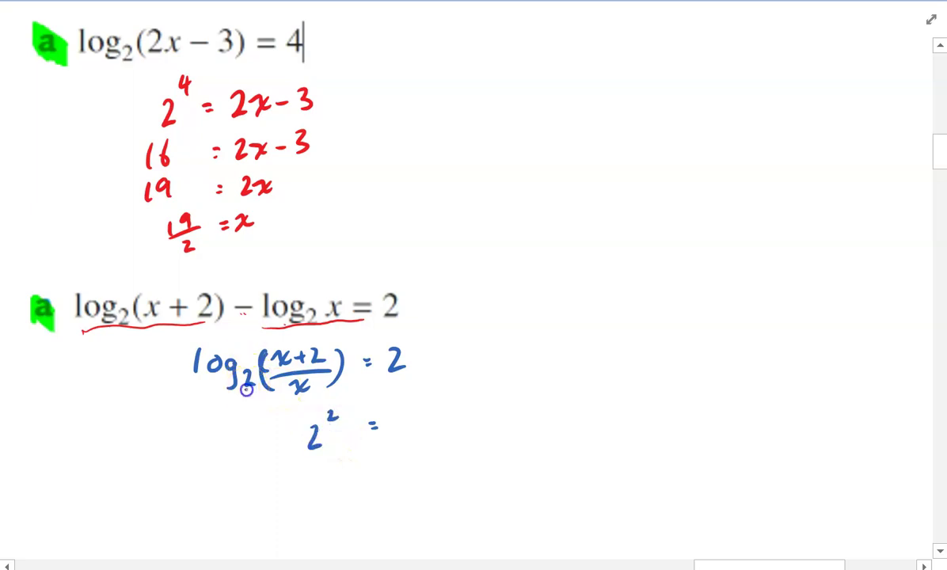
{"action": "mouse_move", "coordinate": [399, 406]}
{"action": "left_mouse_down"}
{"action": "mouse_move", "coordinate": [440, 390]}
{"action": "mouse_move", "coordinate": [460, 403]}
{"action": "left_mouse_up"}
{"action": "left_click_drag", "start_coordinate": [421, 420], "coordinate": [438, 433]}
{"action": "left_click_drag", "start_coordinate": [436, 420], "coordinate": [425, 435]}
{"action": "scroll", "coordinate": [139, 287], "scroll_direction": "down", "scroll_amount": 3}
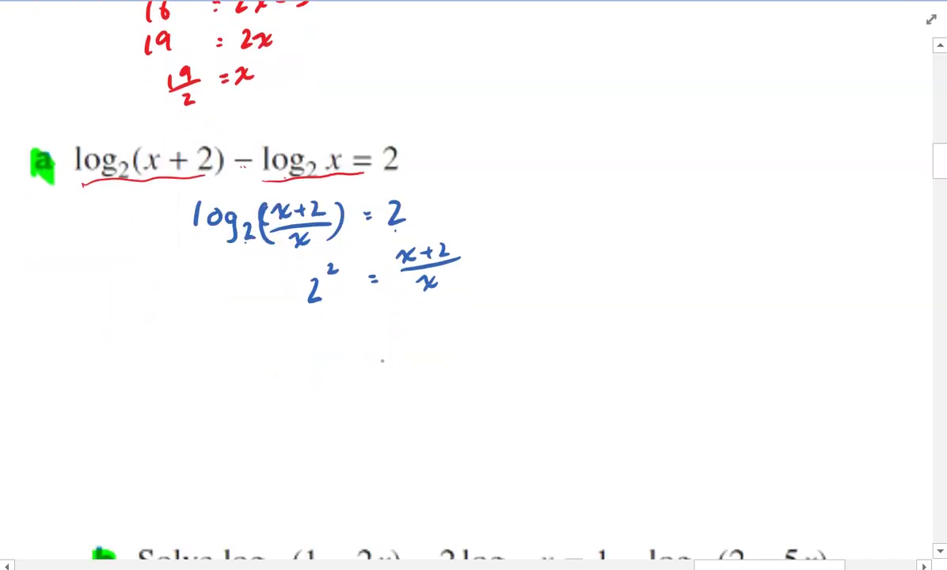
Step: Write 4x = x + 2 below
{"action": "left_click_drag", "start_coordinate": [304, 321], "coordinate": [309, 329]}
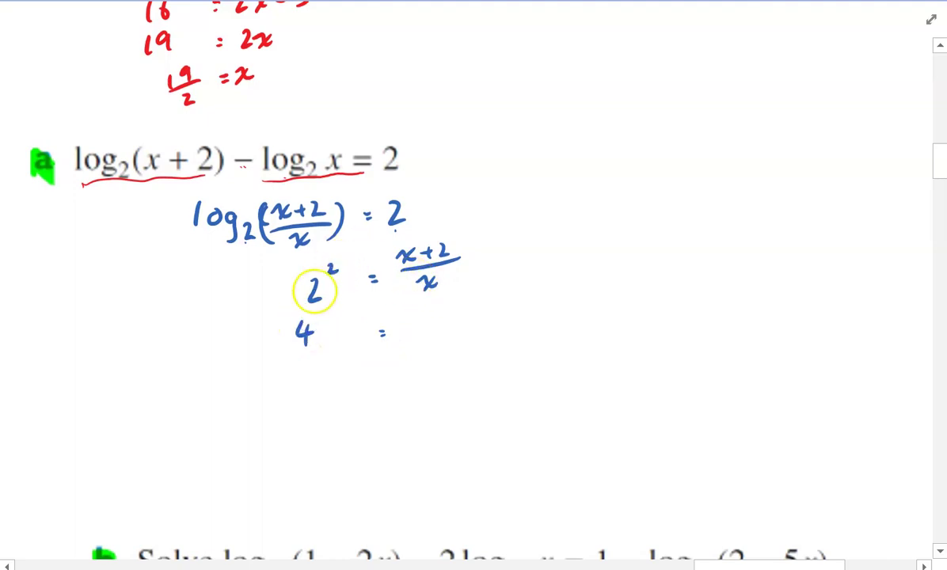
{"action": "left_click_drag", "start_coordinate": [321, 333], "coordinate": [341, 337]}
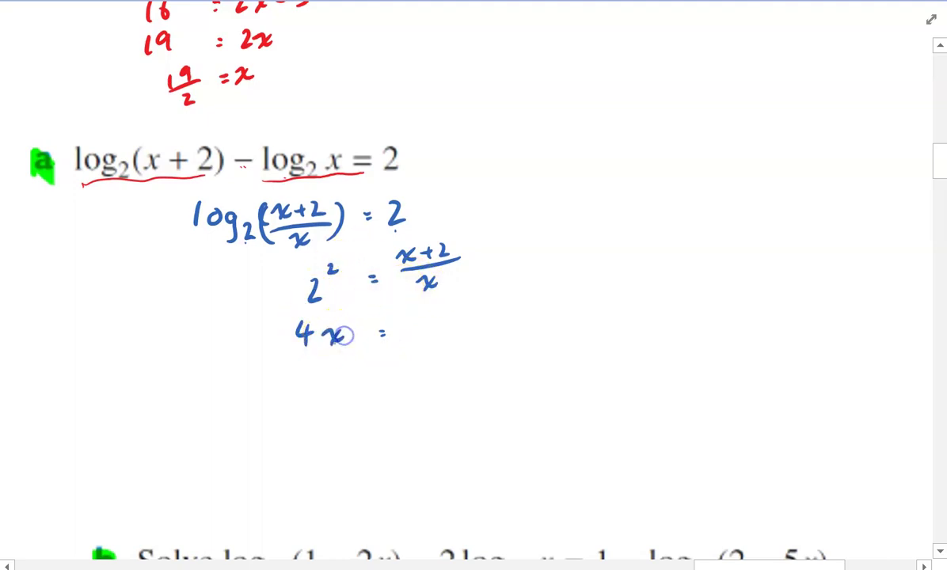
{"action": "left_click_drag", "start_coordinate": [405, 322], "coordinate": [403, 336]}
{"action": "mouse_move", "coordinate": [419, 323]}
{"action": "left_mouse_down"}
{"action": "mouse_move", "coordinate": [416, 330]}
{"action": "mouse_move", "coordinate": [431, 327]}
{"action": "left_mouse_up"}
{"action": "left_click_drag", "start_coordinate": [426, 320], "coordinate": [426, 333]}
{"action": "left_click_drag", "start_coordinate": [439, 317], "coordinate": [451, 334]}
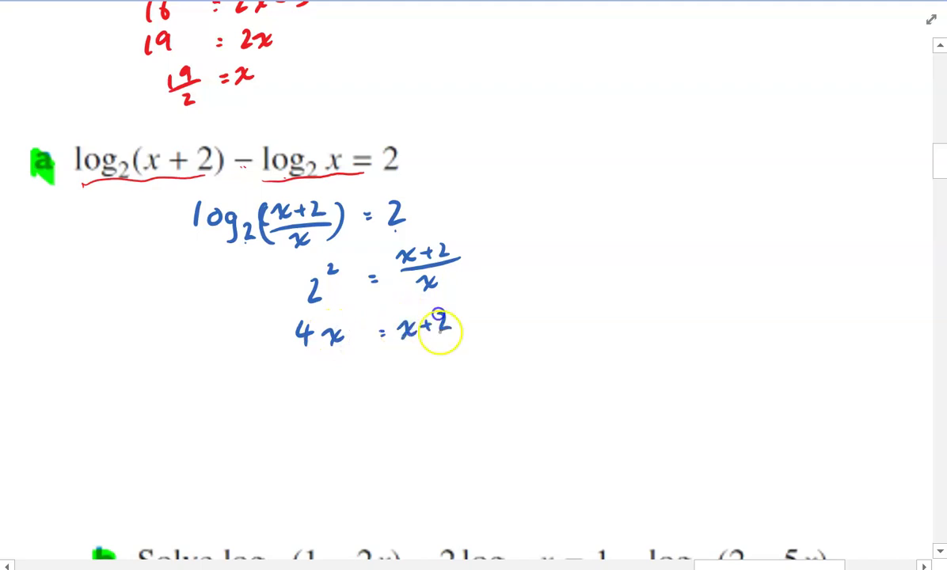
Step: Finish with 3x = 2 and the answer x = 2/3
{"action": "left_click_drag", "start_coordinate": [311, 364], "coordinate": [342, 381]}
{"action": "mouse_move", "coordinate": [409, 351]}
{"action": "left_mouse_down"}
{"action": "mouse_move", "coordinate": [417, 369]}
{"action": "mouse_move", "coordinate": [400, 387]}
{"action": "left_mouse_up"}
{"action": "left_click_drag", "start_coordinate": [394, 394], "coordinate": [368, 410]}
{"action": "left_click_drag", "start_coordinate": [367, 398], "coordinate": [356, 410]}
{"action": "mouse_move", "coordinate": [410, 382]}
{"action": "left_mouse_down"}
{"action": "mouse_move", "coordinate": [430, 402]}
{"action": "mouse_move", "coordinate": [421, 422]}
{"action": "left_mouse_up"}
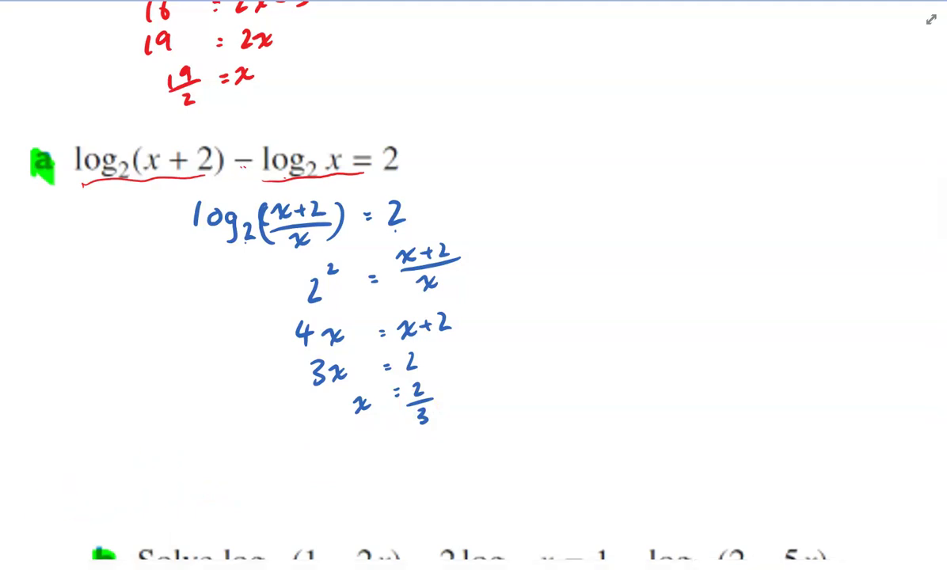
Step: Scroll down until part b, log₁₀(1 − 2x) − 2log₁₀x = 1 − log₁₀(2 − 5x), is at the top
{"action": "scroll", "coordinate": [161, 300], "scroll_direction": "down", "scroll_amount": 6}
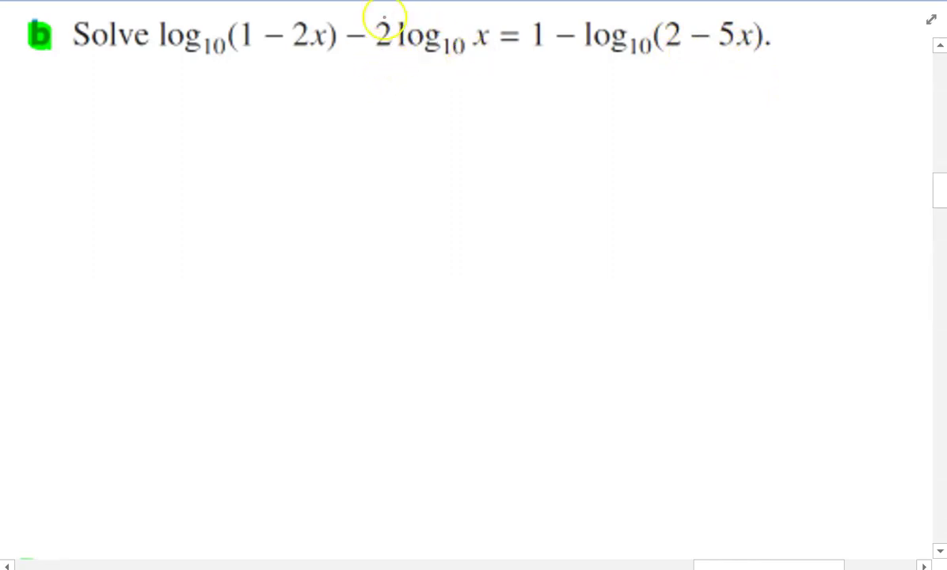
Step: Draw a red arrow over 2log₁₀x and ink log₁₀(1−2x) − log₁₀x² = beneath part b
{"action": "mouse_move", "coordinate": [390, 16]}
{"action": "left_mouse_down"}
{"action": "mouse_move", "coordinate": [453, 10]}
{"action": "mouse_move", "coordinate": [493, 18]}
{"action": "left_mouse_up"}
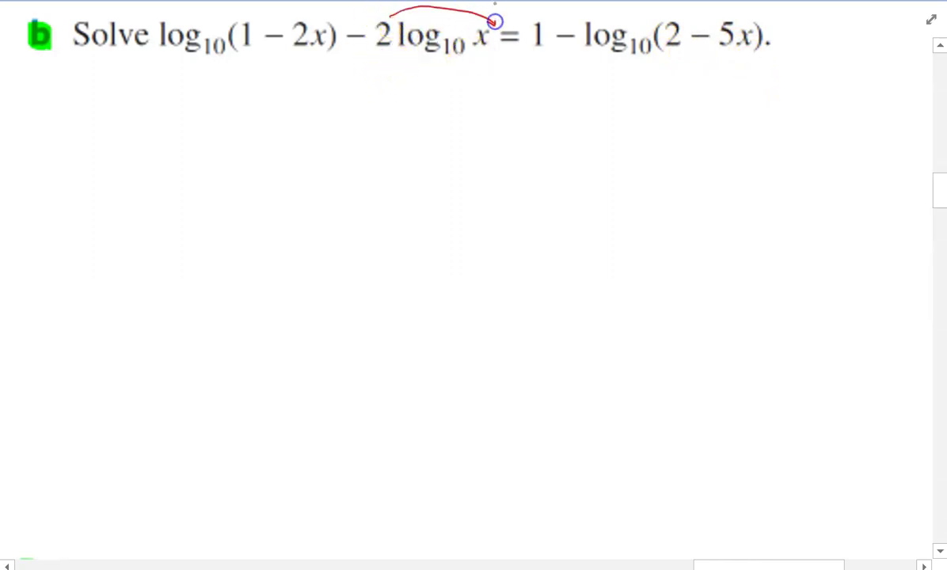
{"action": "mouse_move", "coordinate": [184, 85]}
{"action": "left_mouse_down"}
{"action": "mouse_move", "coordinate": [181, 114]}
{"action": "mouse_move", "coordinate": [196, 98]}
{"action": "mouse_move", "coordinate": [209, 125]}
{"action": "mouse_move", "coordinate": [258, 119]}
{"action": "left_mouse_up"}
{"action": "left_click_drag", "start_coordinate": [273, 111], "coordinate": [275, 92]}
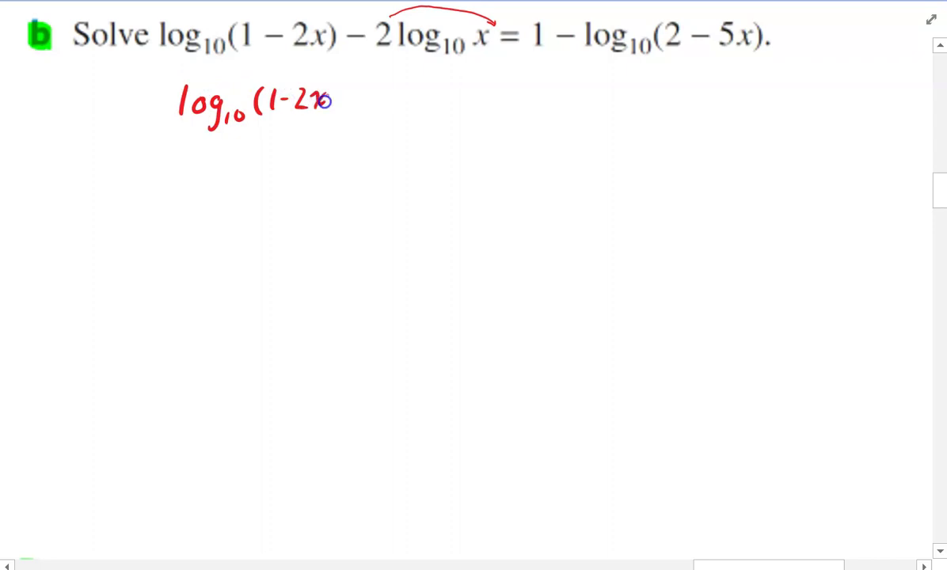
{"action": "mouse_move", "coordinate": [335, 88]}
{"action": "left_mouse_down"}
{"action": "mouse_move", "coordinate": [337, 114]}
{"action": "mouse_move", "coordinate": [369, 99]}
{"action": "mouse_move", "coordinate": [385, 106]}
{"action": "left_mouse_up"}
{"action": "left_click_drag", "start_coordinate": [397, 94], "coordinate": [411, 118]}
{"action": "left_click_drag", "start_coordinate": [450, 90], "coordinate": [465, 95]}
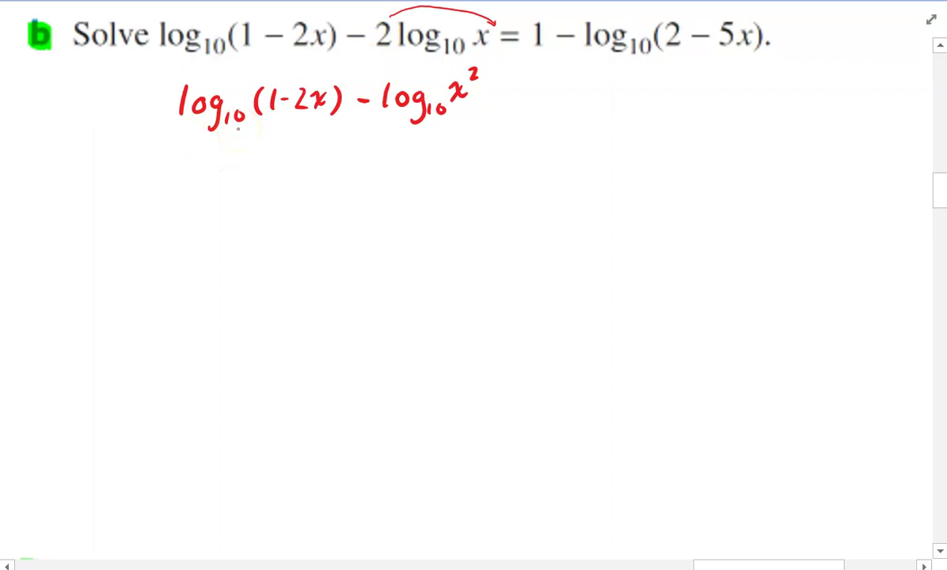
{"action": "left_click_drag", "start_coordinate": [502, 95], "coordinate": [507, 96]}
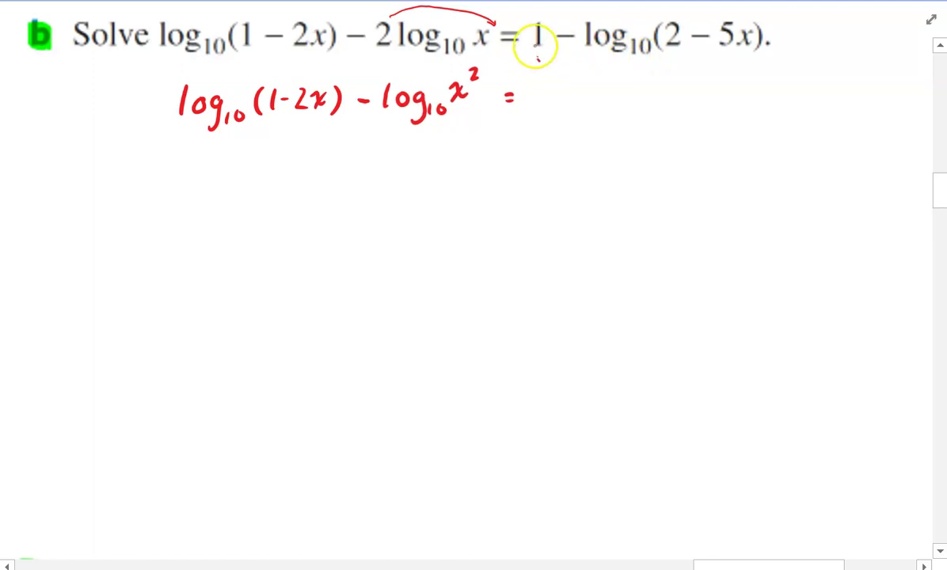
Step: Ink log₁₀10 − log₁₀(2−5x) after the equals sign, then start a new line with = log₁₀
{"action": "mouse_move", "coordinate": [532, 85]}
{"action": "left_mouse_down"}
{"action": "mouse_move", "coordinate": [529, 109]}
{"action": "mouse_move", "coordinate": [549, 93]}
{"action": "mouse_move", "coordinate": [576, 107]}
{"action": "mouse_move", "coordinate": [605, 97]}
{"action": "mouse_move", "coordinate": [613, 80]}
{"action": "mouse_move", "coordinate": [665, 96]}
{"action": "left_mouse_up"}
{"action": "mouse_move", "coordinate": [685, 82]}
{"action": "left_mouse_down"}
{"action": "mouse_move", "coordinate": [698, 109]}
{"action": "mouse_move", "coordinate": [711, 106]}
{"action": "left_mouse_up"}
{"action": "mouse_move", "coordinate": [723, 99]}
{"action": "left_mouse_down"}
{"action": "mouse_move", "coordinate": [806, 79]}
{"action": "mouse_move", "coordinate": [815, 95]}
{"action": "left_mouse_up"}
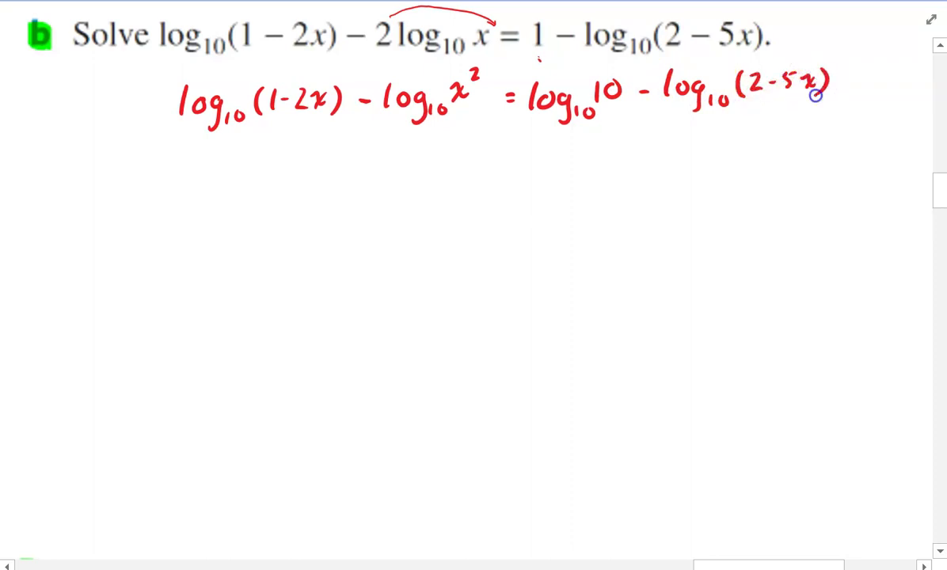
{"action": "left_click_drag", "start_coordinate": [508, 158], "coordinate": [519, 166]}
{"action": "mouse_move", "coordinate": [247, 150]}
{"action": "left_mouse_down"}
{"action": "mouse_move", "coordinate": [259, 168]}
{"action": "mouse_move", "coordinate": [299, 179]}
{"action": "left_mouse_up"}
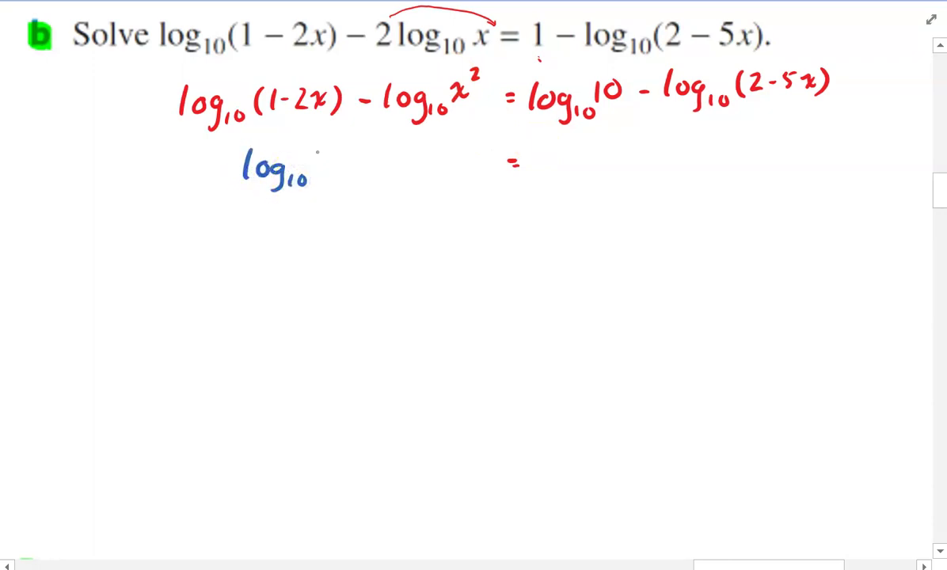
Step: Write the combined logs log₁₀((1−2x)/x²) = log₁₀(10/(2−5x))
{"action": "mouse_move", "coordinate": [324, 144]}
{"action": "left_mouse_down"}
{"action": "mouse_move", "coordinate": [323, 162]}
{"action": "mouse_move", "coordinate": [343, 152]}
{"action": "left_mouse_up"}
{"action": "left_click_drag", "start_coordinate": [353, 147], "coordinate": [383, 155]}
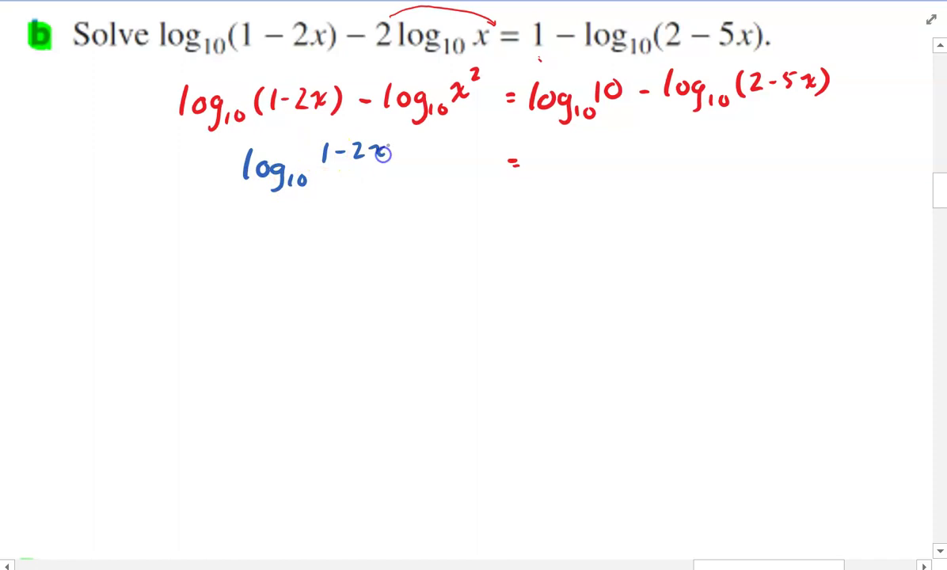
{"action": "left_click_drag", "start_coordinate": [324, 169], "coordinate": [393, 167]}
{"action": "left_click_drag", "start_coordinate": [341, 191], "coordinate": [354, 190]}
{"action": "left_click_drag", "start_coordinate": [321, 149], "coordinate": [319, 199]}
{"action": "left_click_drag", "start_coordinate": [407, 154], "coordinate": [403, 196]}
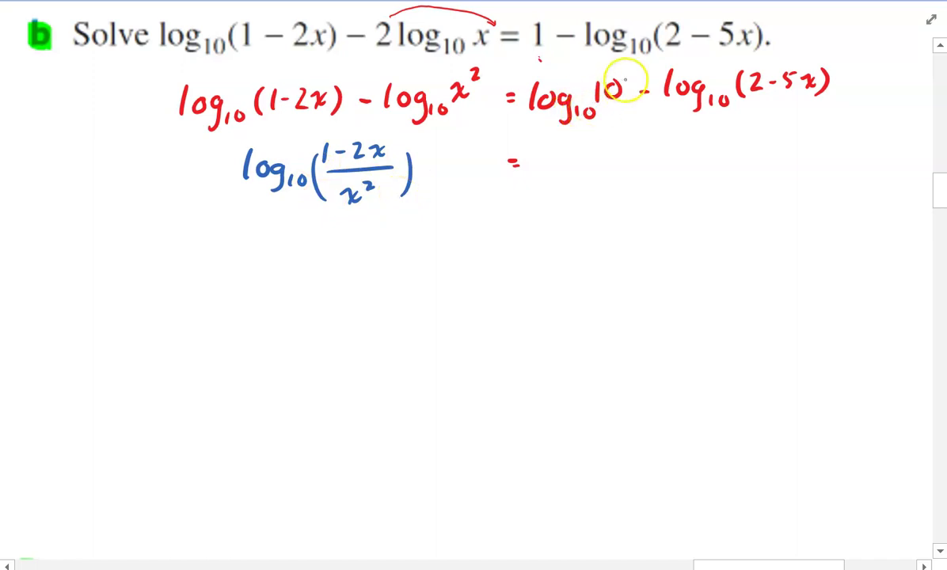
{"action": "left_click_drag", "start_coordinate": [538, 147], "coordinate": [595, 176]}
{"action": "mouse_move", "coordinate": [633, 133]}
{"action": "left_mouse_down"}
{"action": "mouse_move", "coordinate": [670, 151]}
{"action": "mouse_move", "coordinate": [623, 170]}
{"action": "left_mouse_up"}
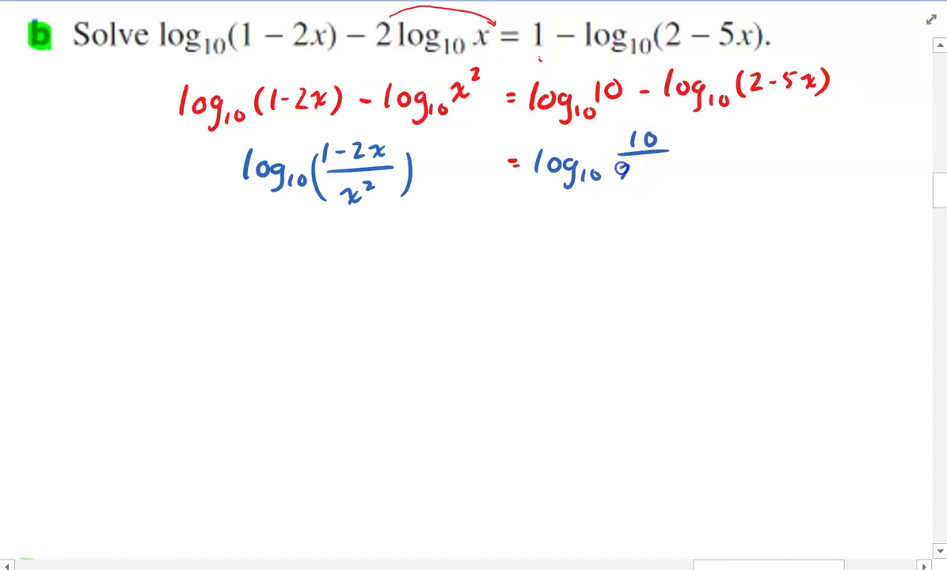
{"action": "left_click_drag", "start_coordinate": [685, 147], "coordinate": [687, 179]}
{"action": "left_click_drag", "start_coordinate": [621, 149], "coordinate": [629, 180]}
Step: Start the next line with = and underline the denominators x² and 2−5x in red
{"action": "left_click_drag", "start_coordinate": [515, 226], "coordinate": [524, 226]}
{"action": "left_click_drag", "start_coordinate": [524, 231], "coordinate": [515, 231]}
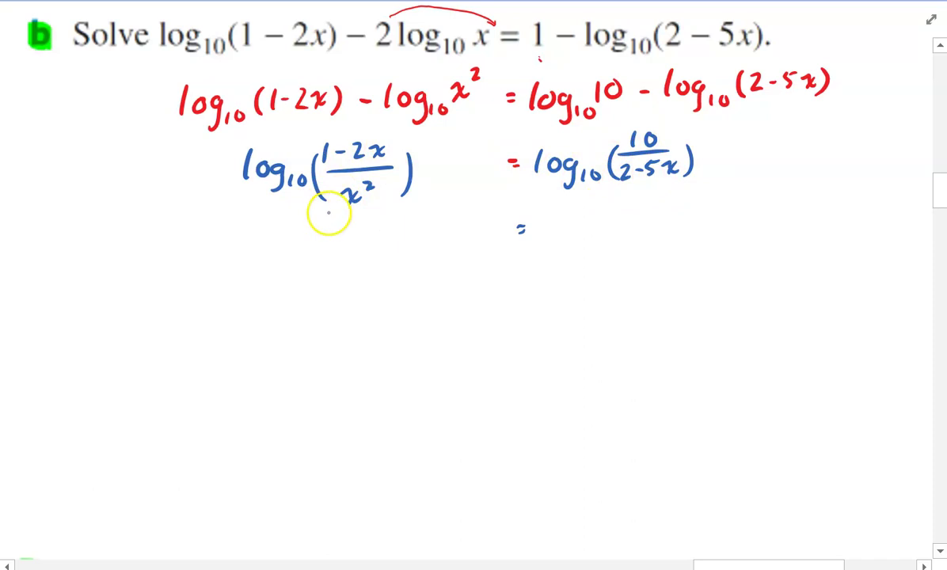
{"action": "left_click_drag", "start_coordinate": [325, 209], "coordinate": [396, 206]}
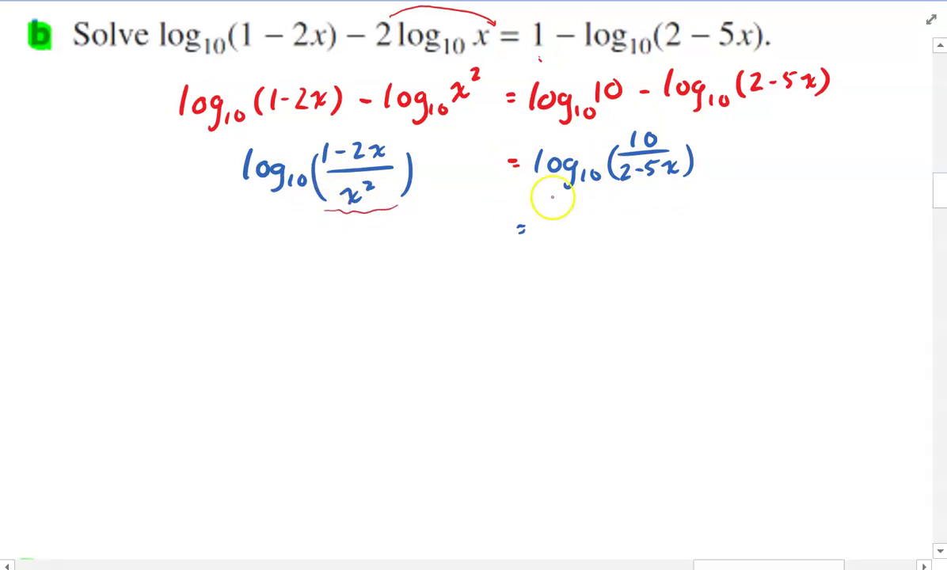
{"action": "left_click_drag", "start_coordinate": [628, 193], "coordinate": [680, 192]}
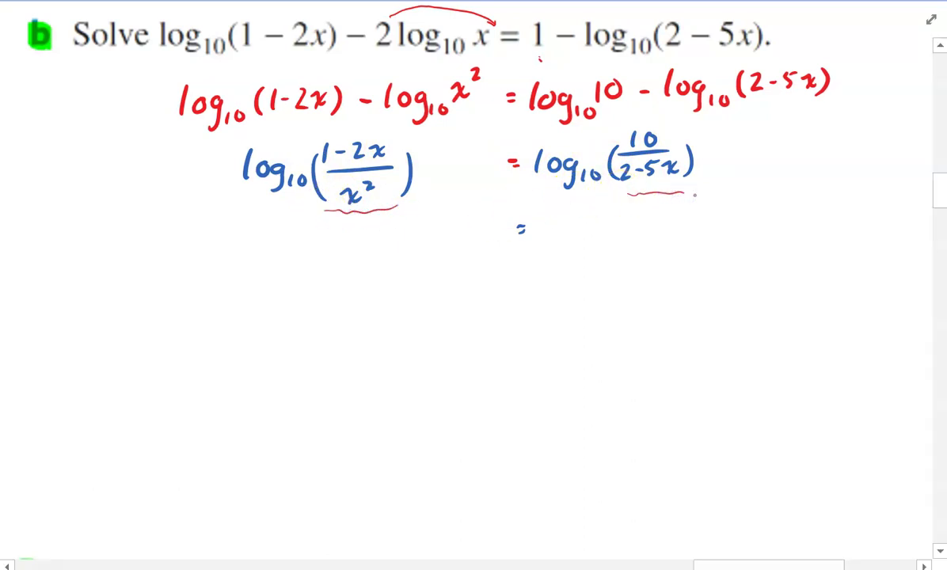
Step: Write (1−2x)/x² = 10/(2−5x) below, dropping the logs
{"action": "mouse_move", "coordinate": [407, 225]}
{"action": "left_mouse_down"}
{"action": "mouse_move", "coordinate": [404, 243]}
{"action": "mouse_move", "coordinate": [428, 232]}
{"action": "mouse_move", "coordinate": [475, 236]}
{"action": "left_mouse_up"}
{"action": "left_click_drag", "start_coordinate": [402, 256], "coordinate": [492, 251]}
{"action": "left_click_drag", "start_coordinate": [424, 269], "coordinate": [422, 290]}
{"action": "left_click_drag", "start_coordinate": [440, 270], "coordinate": [424, 290]}
{"action": "left_click_drag", "start_coordinate": [445, 266], "coordinate": [439, 275]}
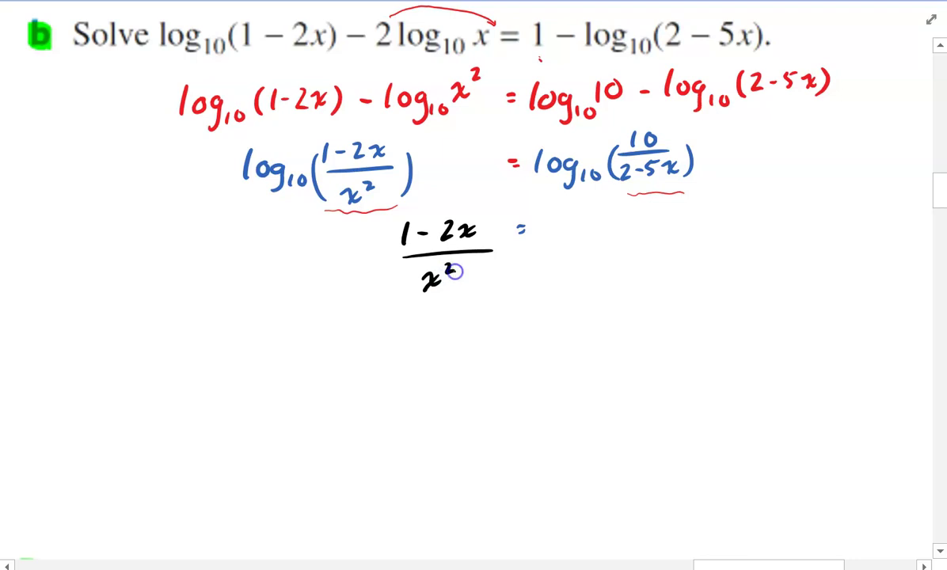
{"action": "mouse_move", "coordinate": [557, 218]}
{"action": "left_mouse_down"}
{"action": "mouse_move", "coordinate": [555, 236]}
{"action": "mouse_move", "coordinate": [573, 221]}
{"action": "mouse_move", "coordinate": [600, 233]}
{"action": "left_mouse_up"}
{"action": "mouse_move", "coordinate": [548, 251]}
{"action": "left_mouse_down"}
{"action": "mouse_move", "coordinate": [559, 266]}
{"action": "mouse_move", "coordinate": [571, 259]}
{"action": "left_mouse_up"}
{"action": "left_click_drag", "start_coordinate": [580, 250], "coordinate": [606, 266]}
{"action": "left_click_drag", "start_coordinate": [605, 253], "coordinate": [588, 258]}
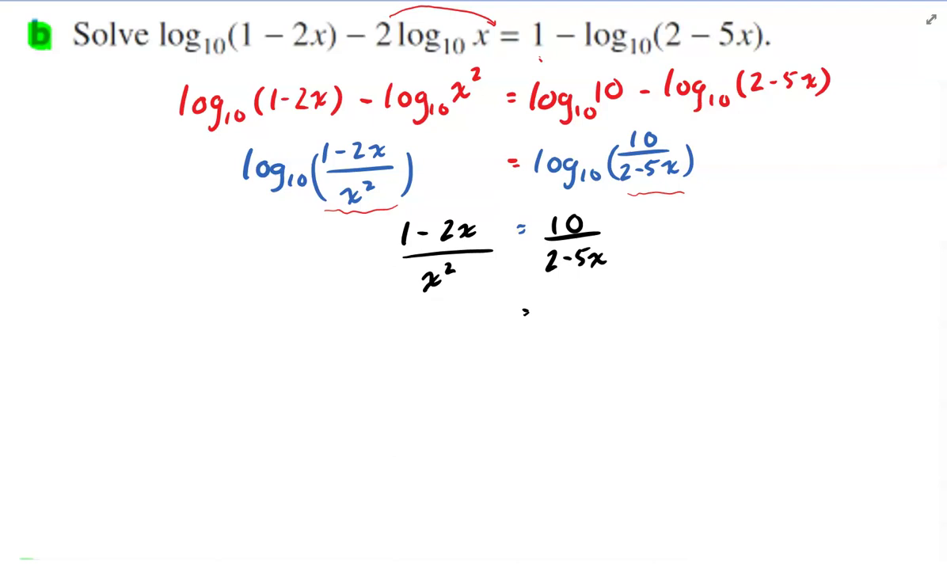
Step: Draw red cross-multiplication arrows and write 10x² on the right of the next line
{"action": "mouse_move", "coordinate": [545, 228]}
{"action": "left_mouse_down"}
{"action": "mouse_move", "coordinate": [493, 263]}
{"action": "mouse_move", "coordinate": [545, 255]}
{"action": "mouse_move", "coordinate": [501, 235]}
{"action": "left_mouse_up"}
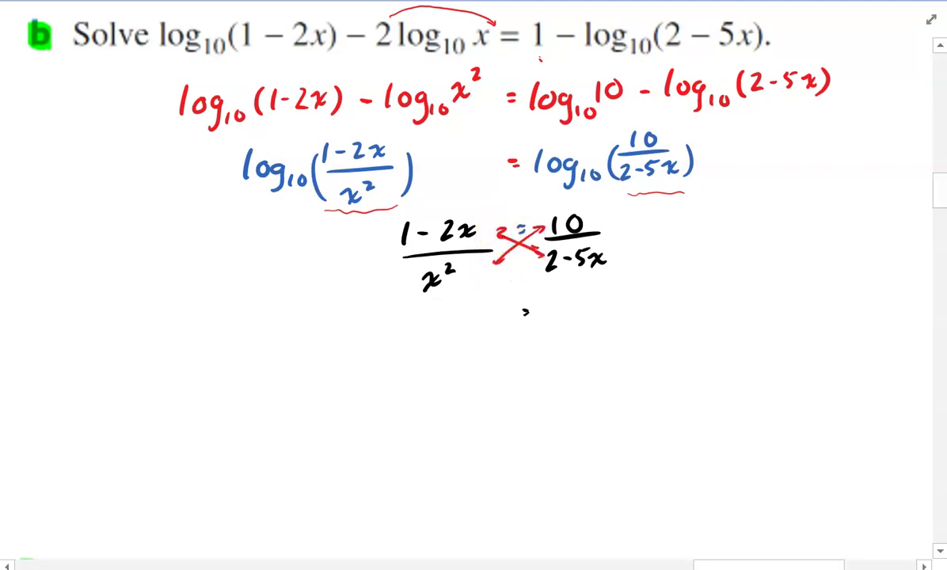
{"action": "left_click_drag", "start_coordinate": [549, 299], "coordinate": [546, 317]}
{"action": "mouse_move", "coordinate": [572, 301]}
{"action": "left_mouse_down"}
{"action": "mouse_move", "coordinate": [597, 303]}
{"action": "mouse_move", "coordinate": [581, 317]}
{"action": "left_mouse_up"}
{"action": "left_click_drag", "start_coordinate": [611, 289], "coordinate": [622, 296]}
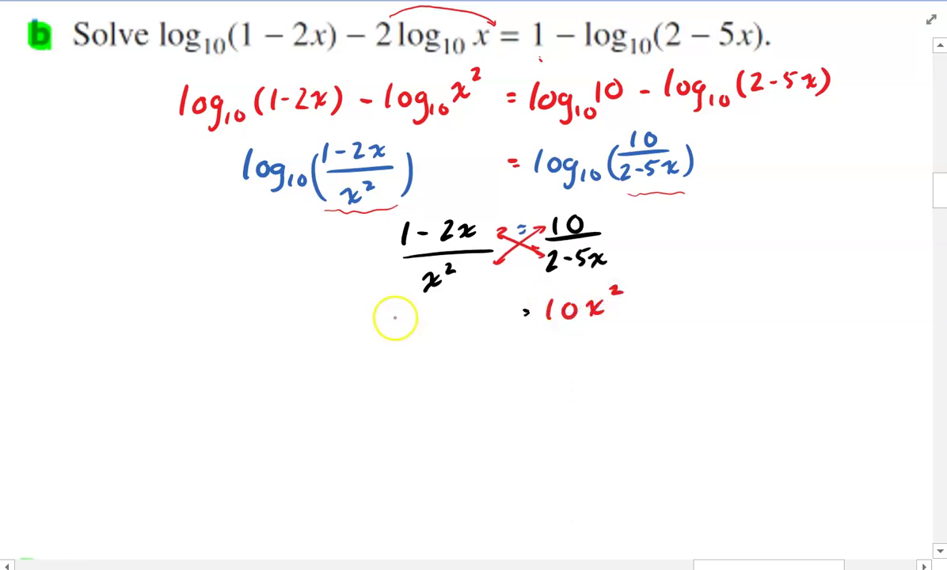
Step: Write the factors (1−2x)(2−5x) to its left, giving (1−2x)(2−5x) = 10x²
{"action": "mouse_move", "coordinate": [365, 306]}
{"action": "left_mouse_down"}
{"action": "mouse_move", "coordinate": [365, 327]}
{"action": "mouse_move", "coordinate": [384, 312]}
{"action": "left_mouse_up"}
{"action": "left_click_drag", "start_coordinate": [388, 307], "coordinate": [399, 318]}
{"action": "mouse_move", "coordinate": [404, 307]}
{"action": "left_mouse_down"}
{"action": "mouse_move", "coordinate": [420, 321]}
{"action": "mouse_move", "coordinate": [406, 320]}
{"action": "left_mouse_up"}
{"action": "left_click_drag", "start_coordinate": [425, 304], "coordinate": [427, 333]}
{"action": "left_click_drag", "start_coordinate": [357, 305], "coordinate": [353, 336]}
{"action": "mouse_move", "coordinate": [441, 304]}
{"action": "left_mouse_down"}
{"action": "mouse_move", "coordinate": [438, 336]}
{"action": "mouse_move", "coordinate": [473, 311]}
{"action": "left_mouse_up"}
{"action": "mouse_move", "coordinate": [478, 304]}
{"action": "left_mouse_down"}
{"action": "mouse_move", "coordinate": [480, 315]}
{"action": "mouse_move", "coordinate": [489, 312]}
{"action": "left_mouse_up"}
{"action": "left_click_drag", "start_coordinate": [478, 303], "coordinate": [504, 324]}
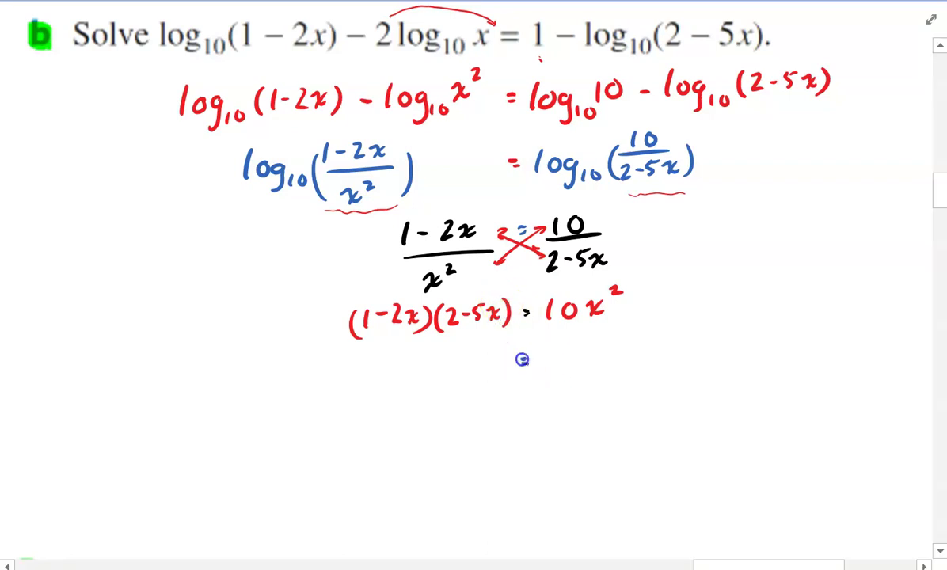
Step: Begin the line below in blue with = 10x²
{"action": "left_click_drag", "start_coordinate": [546, 352], "coordinate": [545, 369]}
{"action": "left_click_drag", "start_coordinate": [565, 353], "coordinate": [592, 368]}
{"action": "mouse_move", "coordinate": [592, 353]}
{"action": "left_mouse_down"}
{"action": "mouse_move", "coordinate": [582, 368]}
{"action": "mouse_move", "coordinate": [603, 345]}
{"action": "left_mouse_up"}
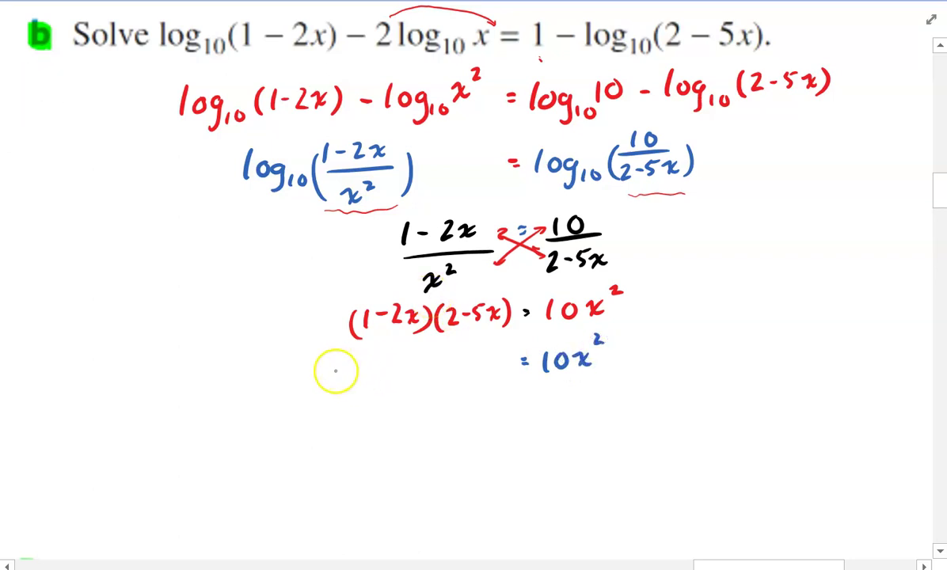
Step: Write the expansion 2 − 4x − 5x + 10x² in blue on the left of = 10x²
{"action": "mouse_move", "coordinate": [322, 368]}
{"action": "left_mouse_down"}
{"action": "mouse_move", "coordinate": [324, 383]}
{"action": "mouse_move", "coordinate": [356, 370]}
{"action": "mouse_move", "coordinate": [395, 379]}
{"action": "left_mouse_up"}
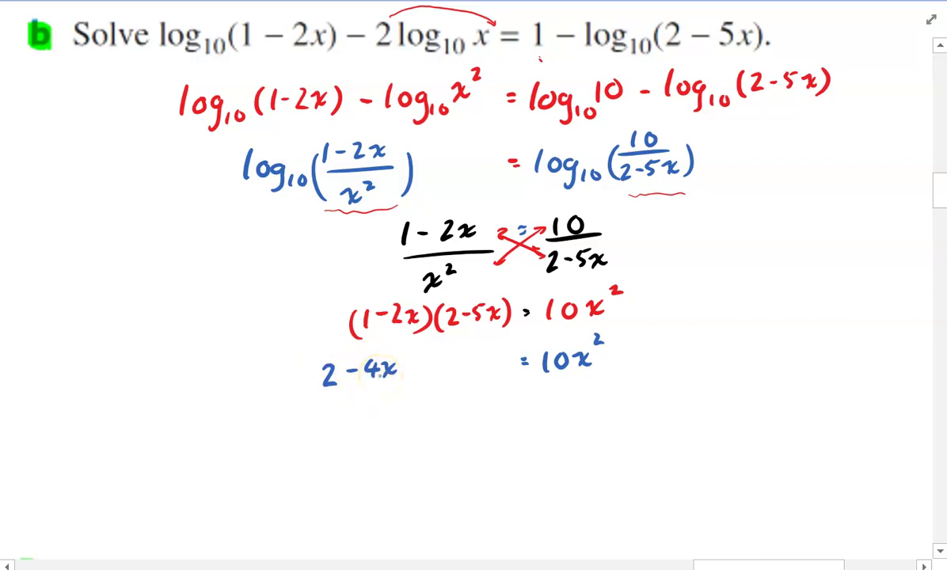
{"action": "mouse_move", "coordinate": [407, 369]}
{"action": "left_mouse_down"}
{"action": "mouse_move", "coordinate": [437, 354]}
{"action": "mouse_move", "coordinate": [473, 365]}
{"action": "left_mouse_up"}
{"action": "left_click_drag", "start_coordinate": [467, 359], "coordinate": [468, 371]}
{"action": "left_click_drag", "start_coordinate": [479, 357], "coordinate": [477, 372]}
{"action": "mouse_move", "coordinate": [489, 358]}
{"action": "left_mouse_down"}
{"action": "mouse_move", "coordinate": [504, 363]}
{"action": "mouse_move", "coordinate": [497, 371]}
{"action": "mouse_move", "coordinate": [528, 405]}
{"action": "left_mouse_up"}
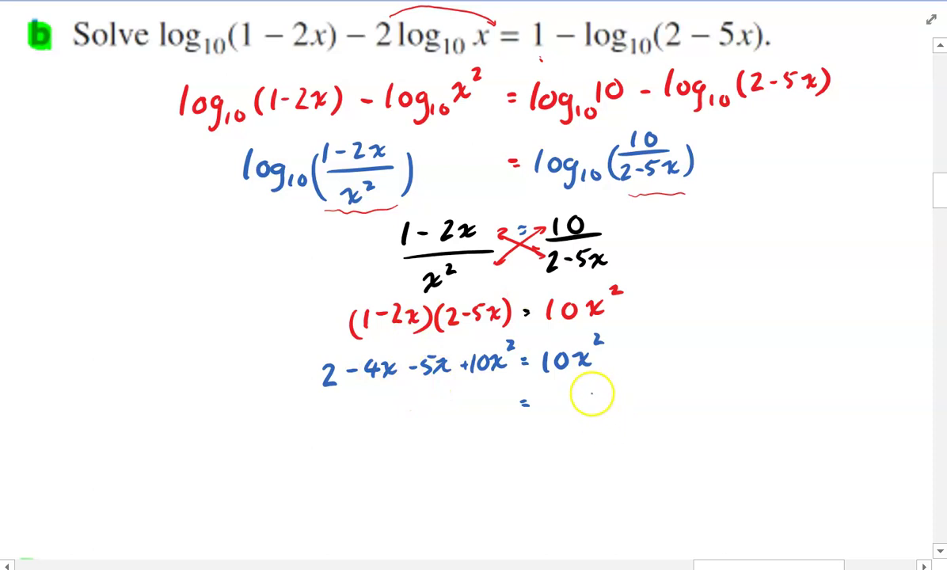
Step: Write 2 = 9x and the final answer 2/9 = x
{"action": "mouse_move", "coordinate": [553, 395]}
{"action": "left_mouse_down"}
{"action": "mouse_move", "coordinate": [551, 414]}
{"action": "mouse_move", "coordinate": [582, 411]}
{"action": "left_mouse_up"}
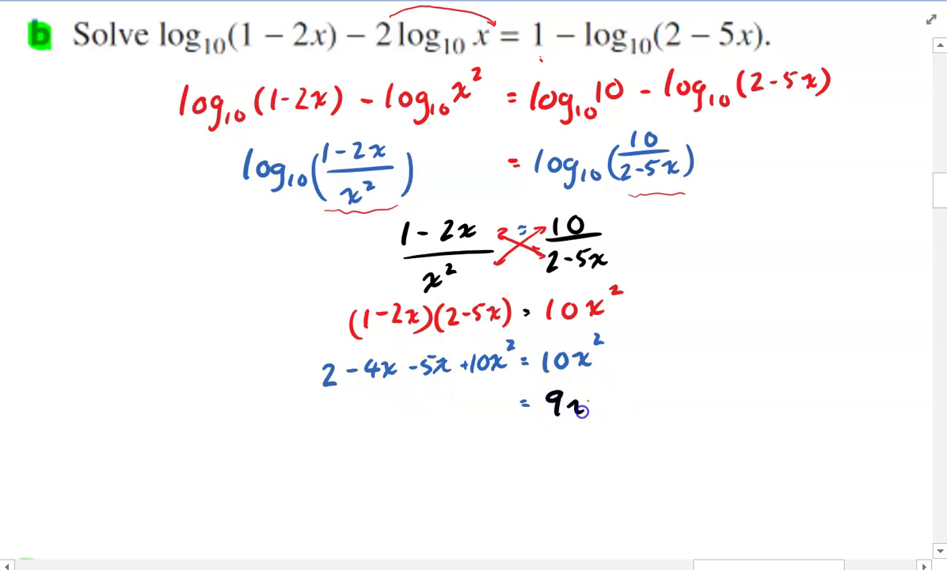
{"action": "mouse_move", "coordinate": [485, 398]}
{"action": "left_mouse_down"}
{"action": "mouse_move", "coordinate": [526, 443]}
{"action": "mouse_move", "coordinate": [560, 446]}
{"action": "left_mouse_up"}
{"action": "mouse_move", "coordinate": [492, 435]}
{"action": "left_mouse_down"}
{"action": "mouse_move", "coordinate": [511, 451]}
{"action": "mouse_move", "coordinate": [501, 478]}
{"action": "left_mouse_up"}
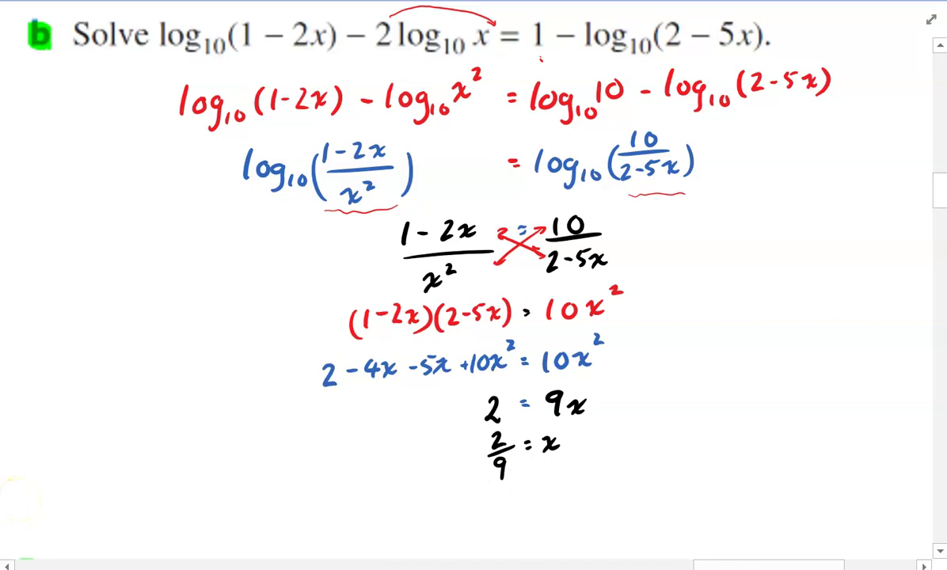
Step: Scroll to the problem log₂7 − xlog₂7 = 4 and enlarge its printed question picture
{"action": "scroll", "coordinate": [221, 223], "scroll_direction": "down", "scroll_amount": 5}
{"action": "scroll", "coordinate": [220, 226], "scroll_direction": "left", "scroll_amount": 10}
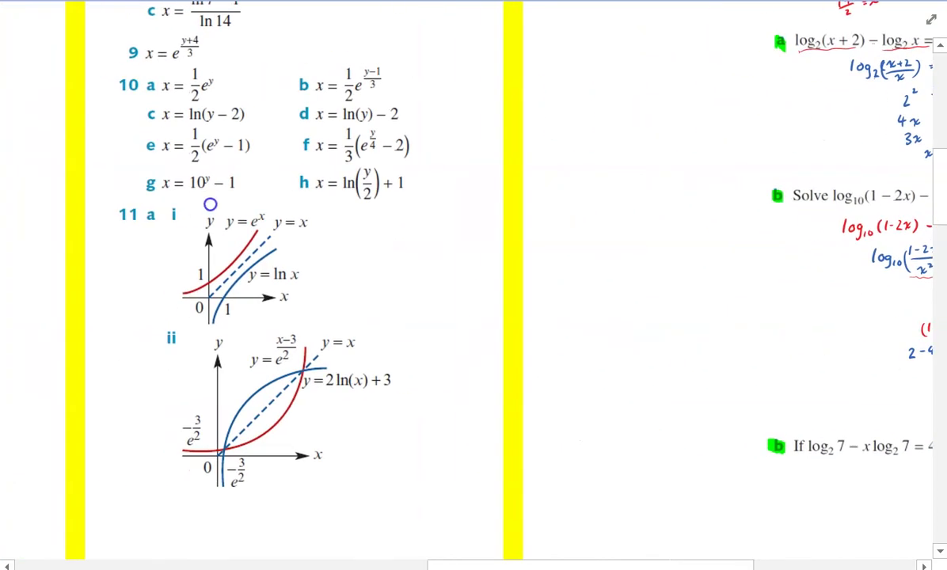
{"action": "scroll", "coordinate": [210, 204], "scroll_direction": "down", "scroll_amount": 2}
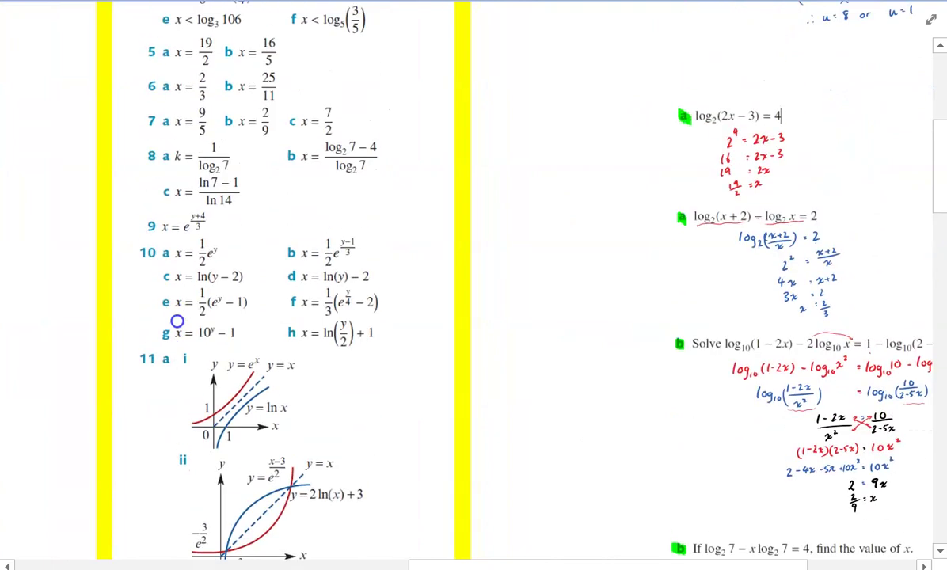
{"action": "scroll", "coordinate": [176, 321], "scroll_direction": "up", "scroll_amount": 1}
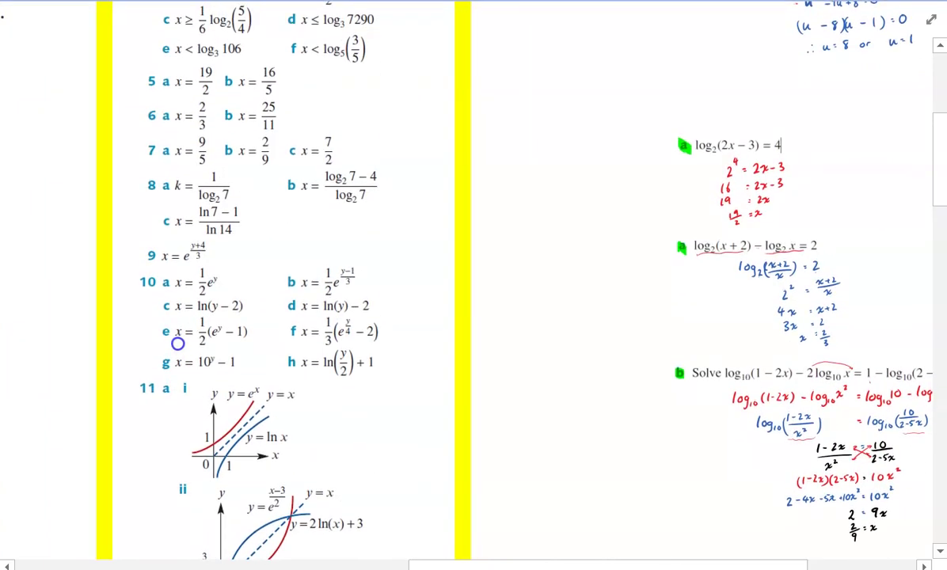
{"action": "scroll", "coordinate": [177, 344], "scroll_direction": "down", "scroll_amount": 5}
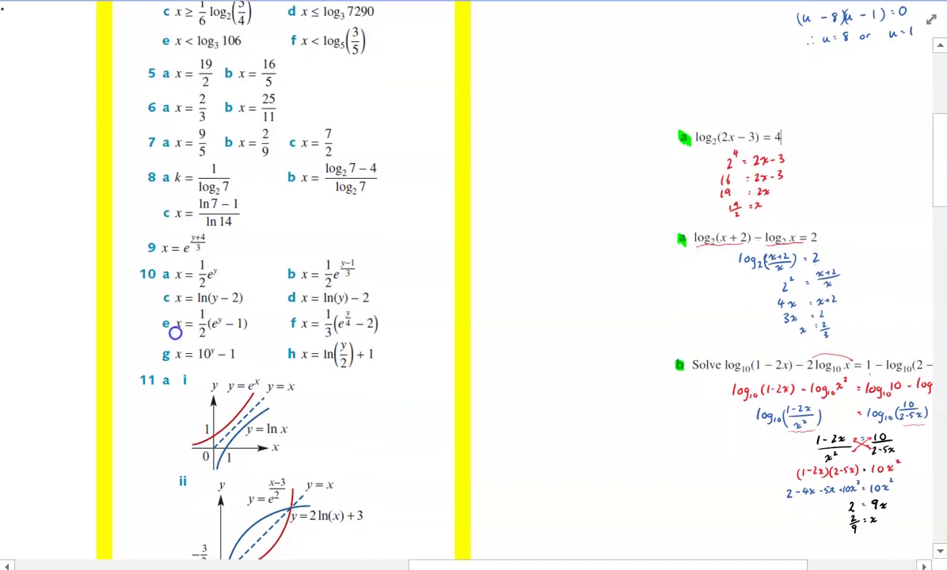
{"action": "scroll", "coordinate": [172, 193], "scroll_direction": "right", "scroll_amount": 5}
{"action": "scroll", "coordinate": [172, 192], "scroll_direction": "down", "scroll_amount": 2}
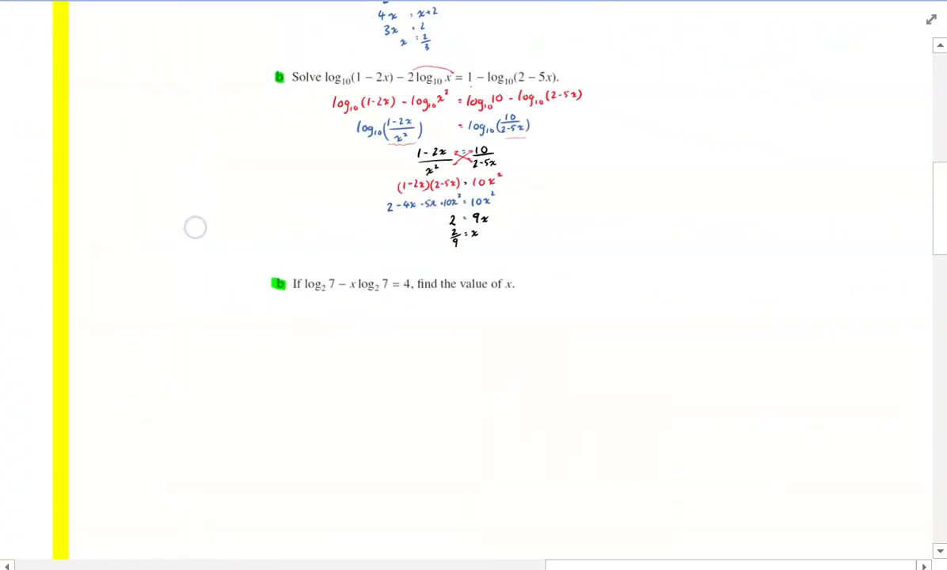
{"action": "scroll", "coordinate": [195, 226], "scroll_direction": "down", "scroll_amount": 4}
{"action": "scroll", "coordinate": [195, 227], "scroll_direction": "right", "scroll_amount": 2}
{"action": "scroll", "coordinate": [61, 135], "scroll_direction": "right", "scroll_amount": 1}
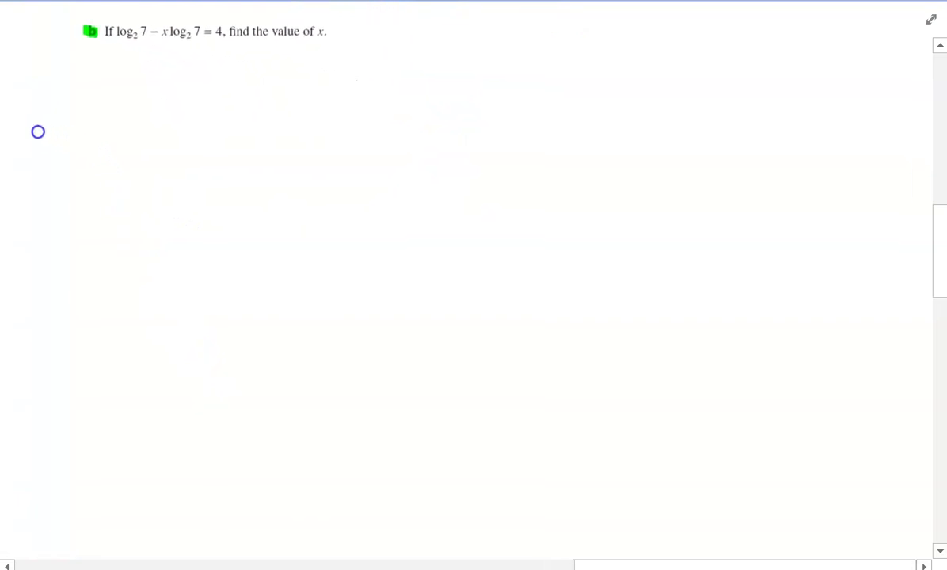
{"action": "left_click", "coordinate": [186, 35]}
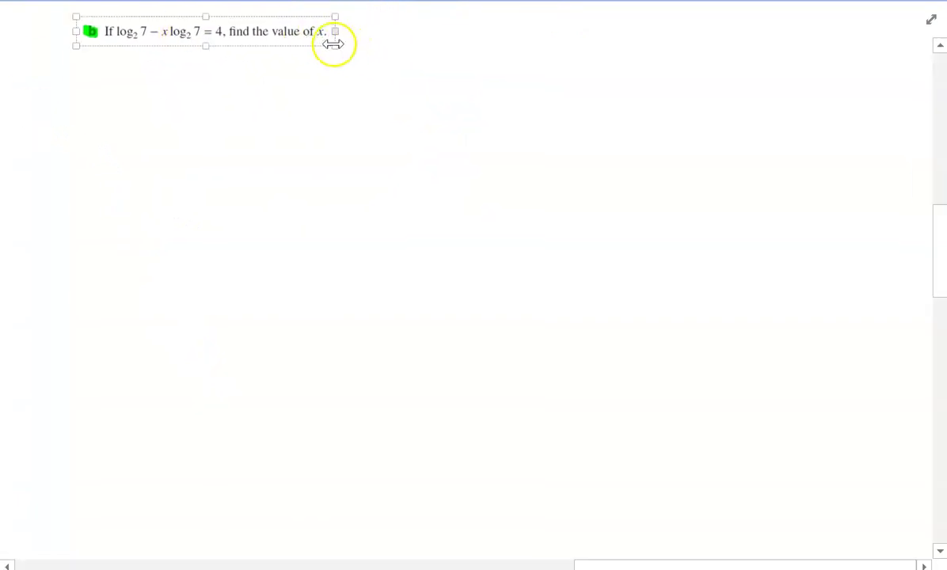
{"action": "left_click_drag", "start_coordinate": [335, 47], "coordinate": [777, 81]}
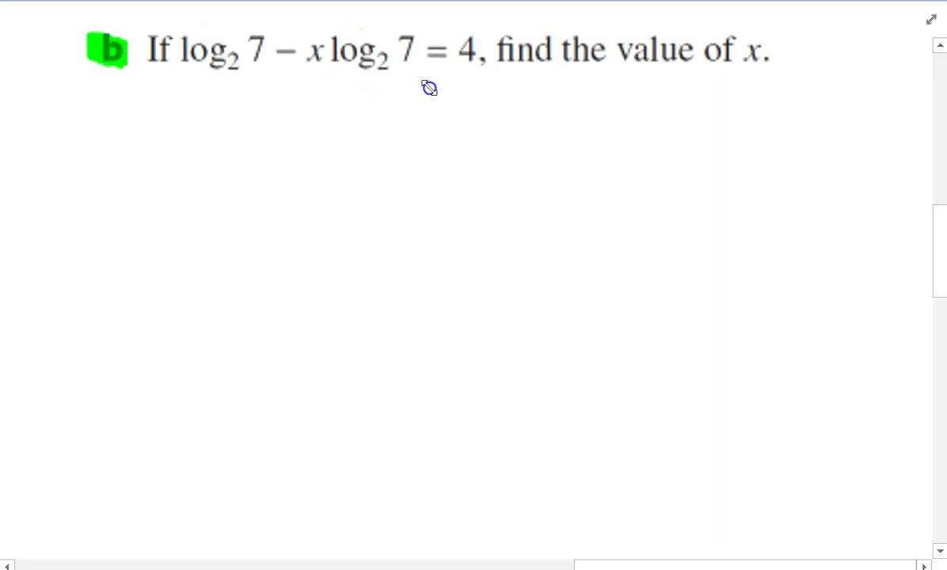
Step: In red ink, arc x up into 7's exponent and write log₂7 − log₂7^x = 4 below
{"action": "left_click", "coordinate": [201, 231]}
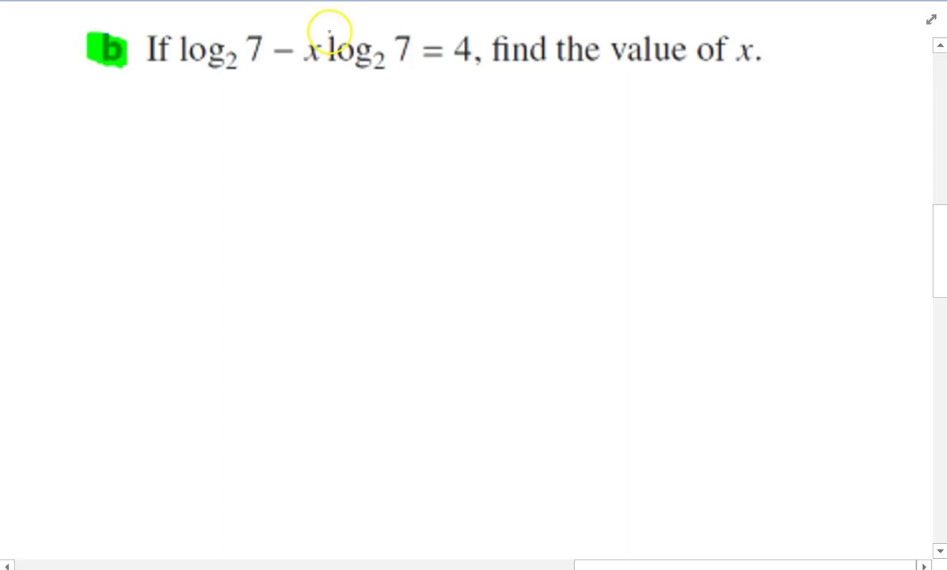
{"action": "mouse_move", "coordinate": [321, 34]}
{"action": "left_mouse_down"}
{"action": "mouse_move", "coordinate": [369, 13]}
{"action": "mouse_move", "coordinate": [415, 24]}
{"action": "left_mouse_up"}
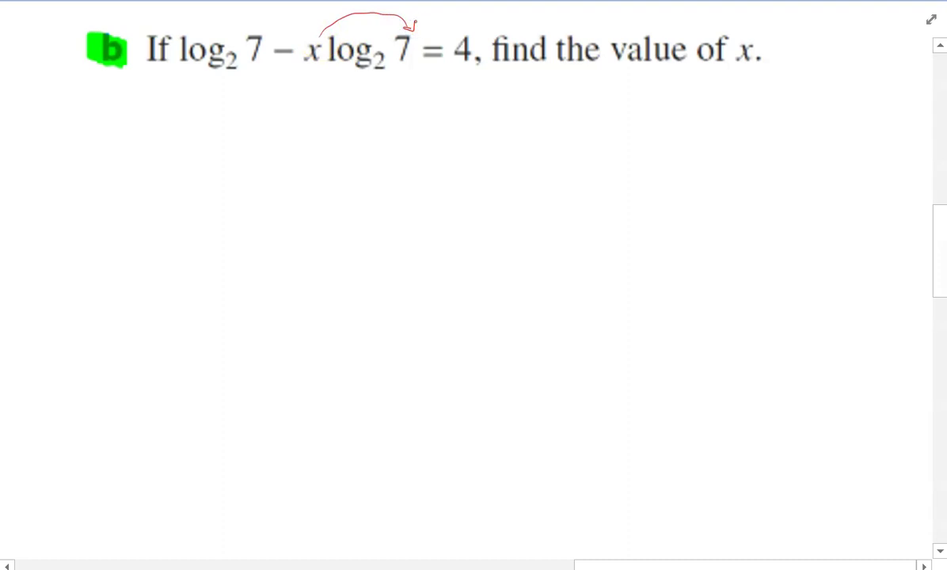
{"action": "left_click_drag", "start_coordinate": [193, 104], "coordinate": [190, 135]}
{"action": "mouse_move", "coordinate": [212, 119]}
{"action": "left_mouse_down"}
{"action": "mouse_move", "coordinate": [204, 125]}
{"action": "mouse_move", "coordinate": [215, 119]}
{"action": "mouse_move", "coordinate": [221, 139]}
{"action": "mouse_move", "coordinate": [240, 128]}
{"action": "left_mouse_up"}
{"action": "mouse_move", "coordinate": [252, 105]}
{"action": "left_mouse_down"}
{"action": "mouse_move", "coordinate": [312, 99]}
{"action": "mouse_move", "coordinate": [324, 111]}
{"action": "mouse_move", "coordinate": [322, 126]}
{"action": "mouse_move", "coordinate": [339, 127]}
{"action": "mouse_move", "coordinate": [367, 111]}
{"action": "mouse_move", "coordinate": [377, 81]}
{"action": "mouse_move", "coordinate": [394, 80]}
{"action": "mouse_move", "coordinate": [418, 101]}
{"action": "left_mouse_up"}
{"action": "left_click_drag", "start_coordinate": [446, 90], "coordinate": [451, 98]}
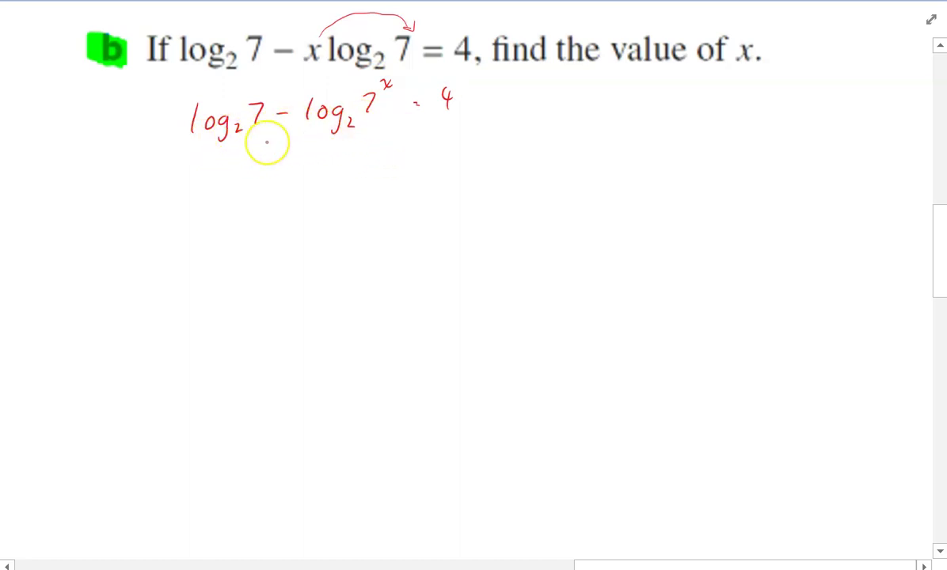
Step: Write the combined log log₂(7/7^x) = 4 in red on the next line
{"action": "mouse_move", "coordinate": [268, 163]}
{"action": "left_mouse_down"}
{"action": "mouse_move", "coordinate": [301, 178]}
{"action": "mouse_move", "coordinate": [317, 187]}
{"action": "left_mouse_up"}
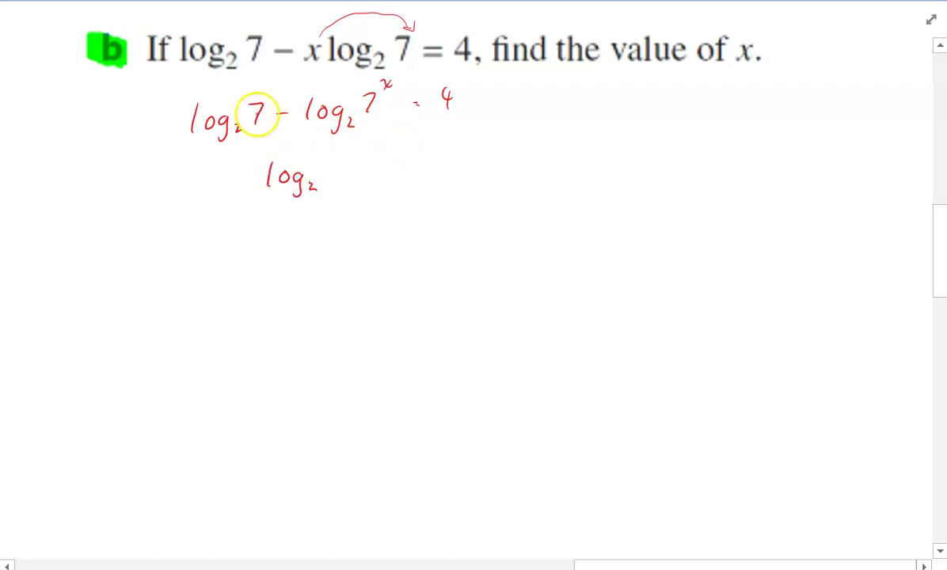
{"action": "mouse_move", "coordinate": [339, 148]}
{"action": "left_mouse_down"}
{"action": "mouse_move", "coordinate": [342, 161]}
{"action": "mouse_move", "coordinate": [363, 164]}
{"action": "mouse_move", "coordinate": [338, 184]}
{"action": "mouse_move", "coordinate": [397, 167]}
{"action": "left_mouse_up"}
{"action": "left_click_drag", "start_coordinate": [391, 172], "coordinate": [399, 172]}
{"action": "left_click_drag", "start_coordinate": [424, 160], "coordinate": [436, 164]}
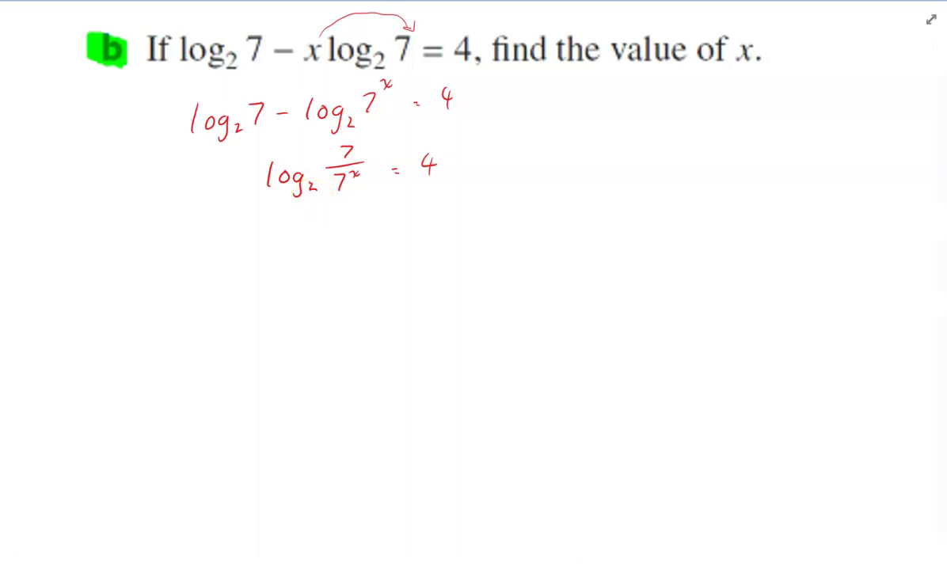
Step: Convert to exponential form by writing 2⁴ = 7/7^x in blue
{"action": "left_click_drag", "start_coordinate": [331, 241], "coordinate": [343, 259]}
{"action": "left_click_drag", "start_coordinate": [353, 218], "coordinate": [359, 231]}
{"action": "left_click_drag", "start_coordinate": [362, 219], "coordinate": [384, 245]}
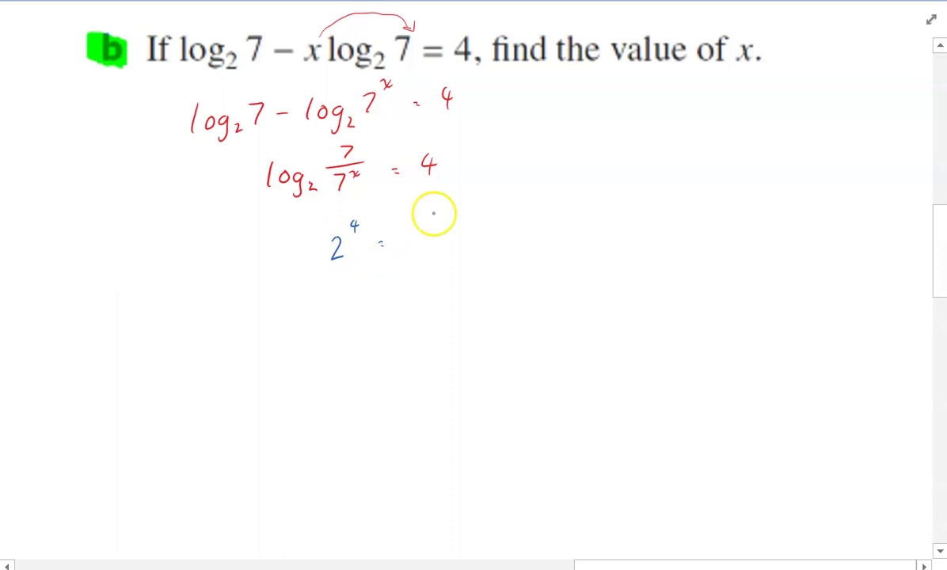
{"action": "mouse_move", "coordinate": [408, 213]}
{"action": "left_mouse_down"}
{"action": "mouse_move", "coordinate": [425, 230]}
{"action": "mouse_move", "coordinate": [407, 256]}
{"action": "left_mouse_up"}
{"action": "left_click_drag", "start_coordinate": [422, 232], "coordinate": [423, 238]}
Step: Evaluate 2⁴ and write 16 = 7/7^x on the next line
{"action": "left_click_drag", "start_coordinate": [383, 293], "coordinate": [390, 293]}
{"action": "left_click_drag", "start_coordinate": [384, 297], "coordinate": [390, 297]}
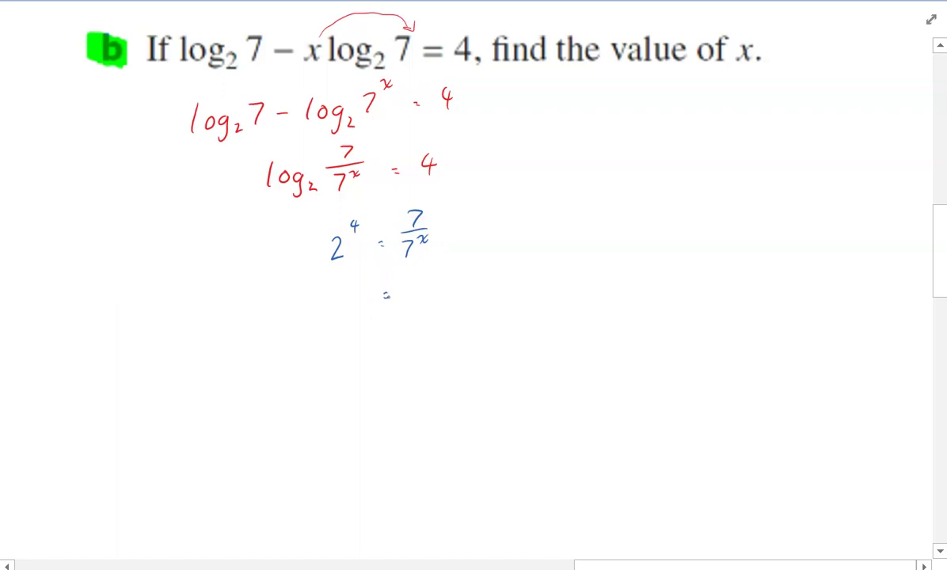
{"action": "mouse_move", "coordinate": [335, 286]}
{"action": "left_mouse_down"}
{"action": "mouse_move", "coordinate": [338, 304]}
{"action": "mouse_move", "coordinate": [349, 295]}
{"action": "left_mouse_up"}
{"action": "left_click_drag", "start_coordinate": [405, 271], "coordinate": [420, 294]}
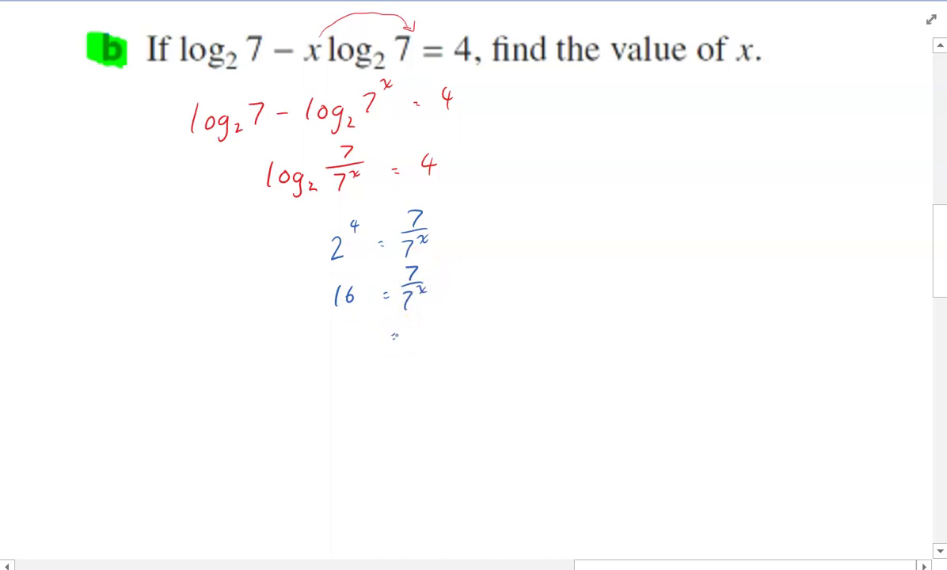